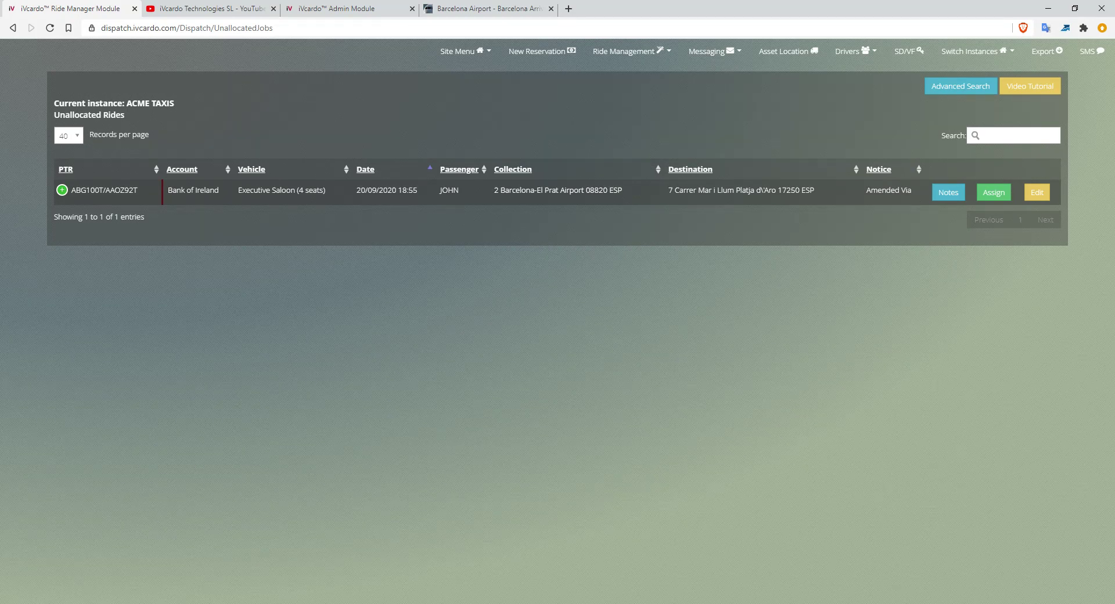
# Highlight the ride's vehicle type (Executive Saloon, 4 seats) and its Bank of Ireland account name.
pyautogui.tripleClick(282, 190)
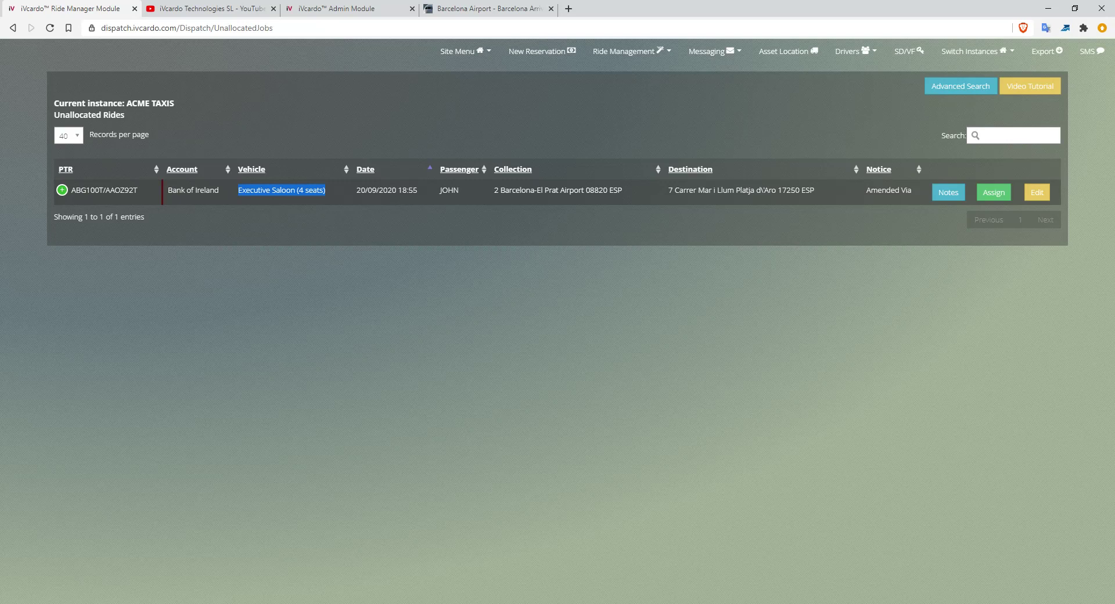
pyautogui.doubleClick(283, 190)
pyautogui.click(284, 191)
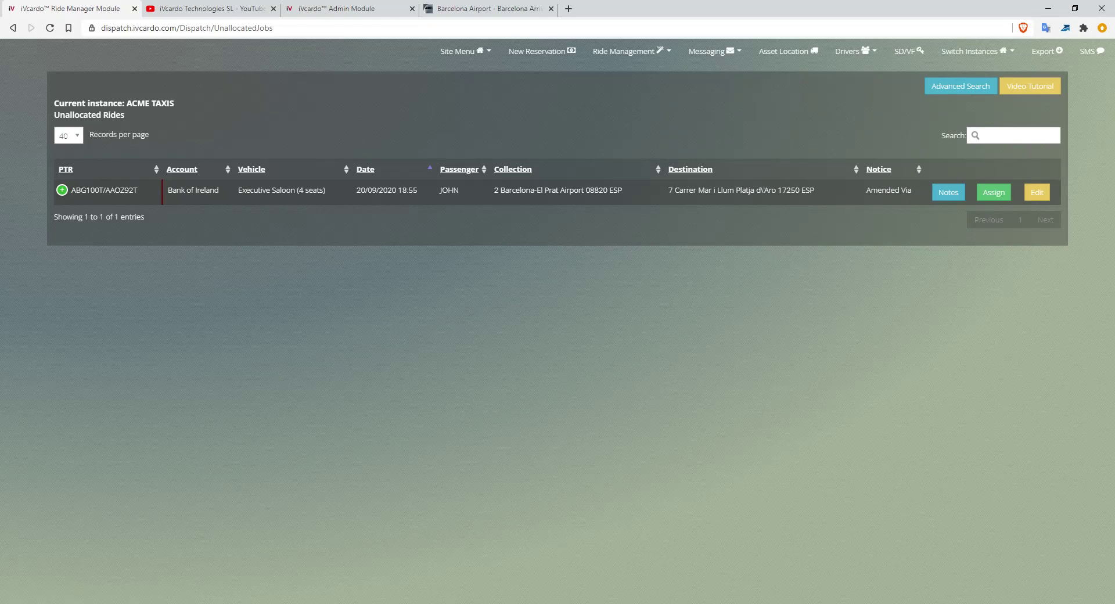
pyautogui.moveTo(168, 190); pyautogui.dragTo(219, 190)
pyautogui.click(219, 190)
# Inspect the ride's booking details, its route map and the 'Amended Via' notice.
pyautogui.click(62, 190)
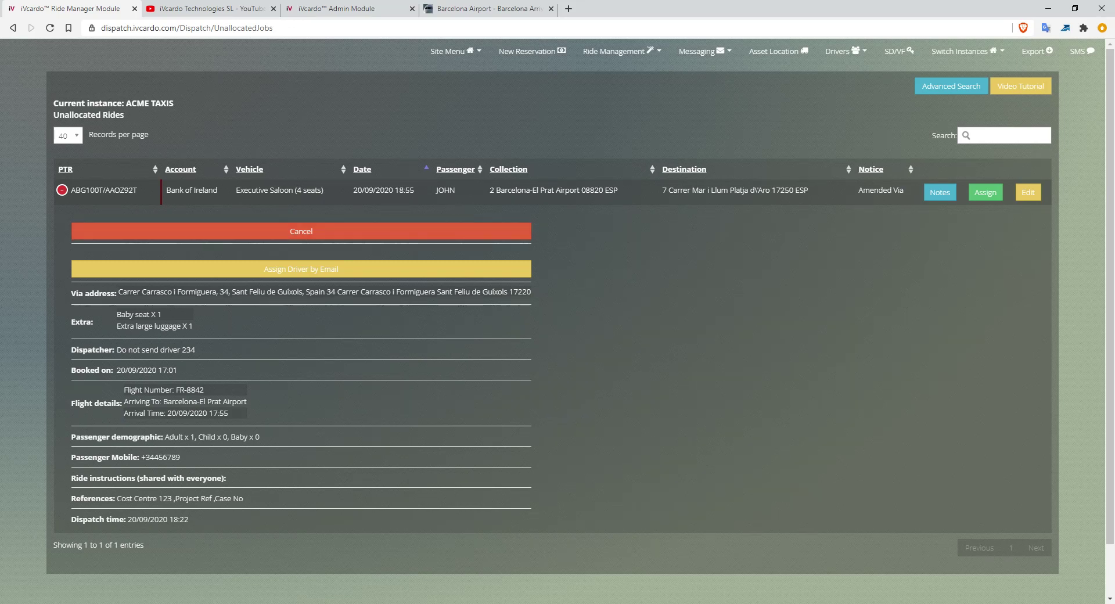
pyautogui.click(62, 189)
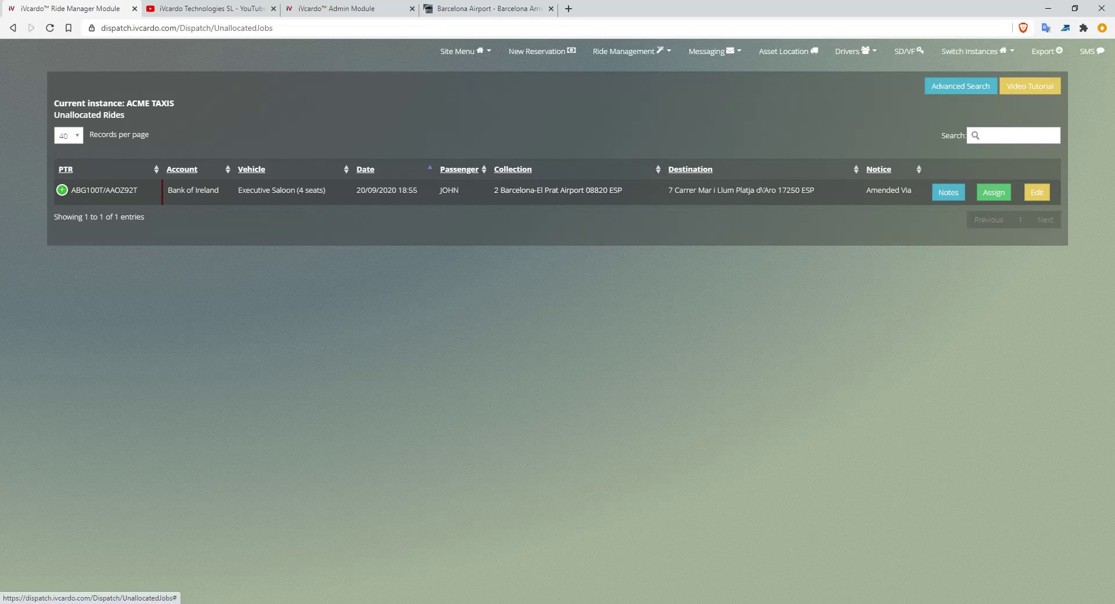
pyautogui.click(994, 192)
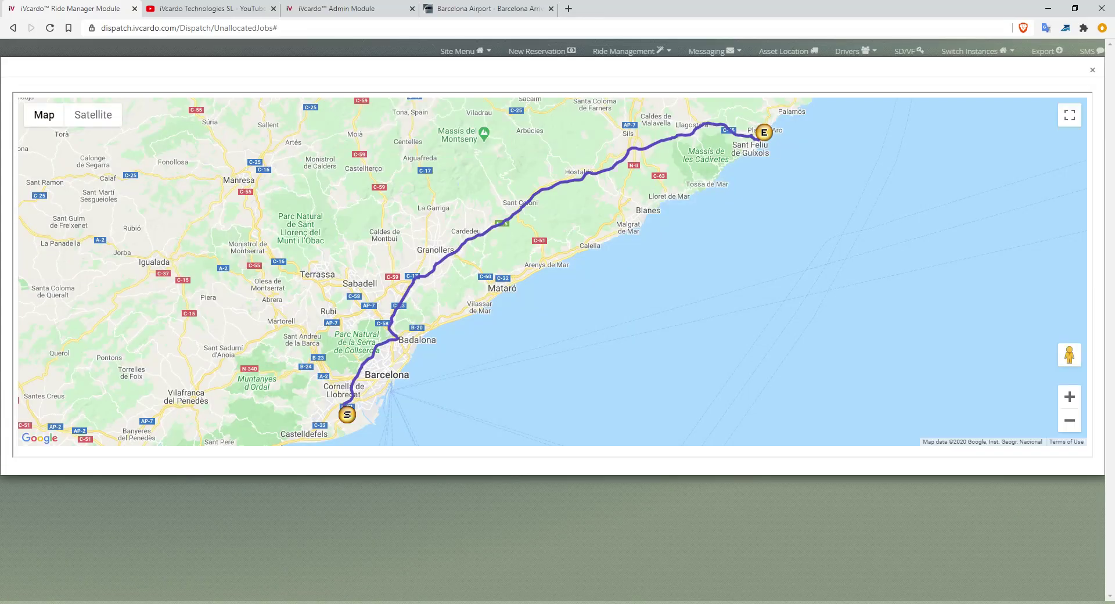
pyautogui.click(1092, 70)
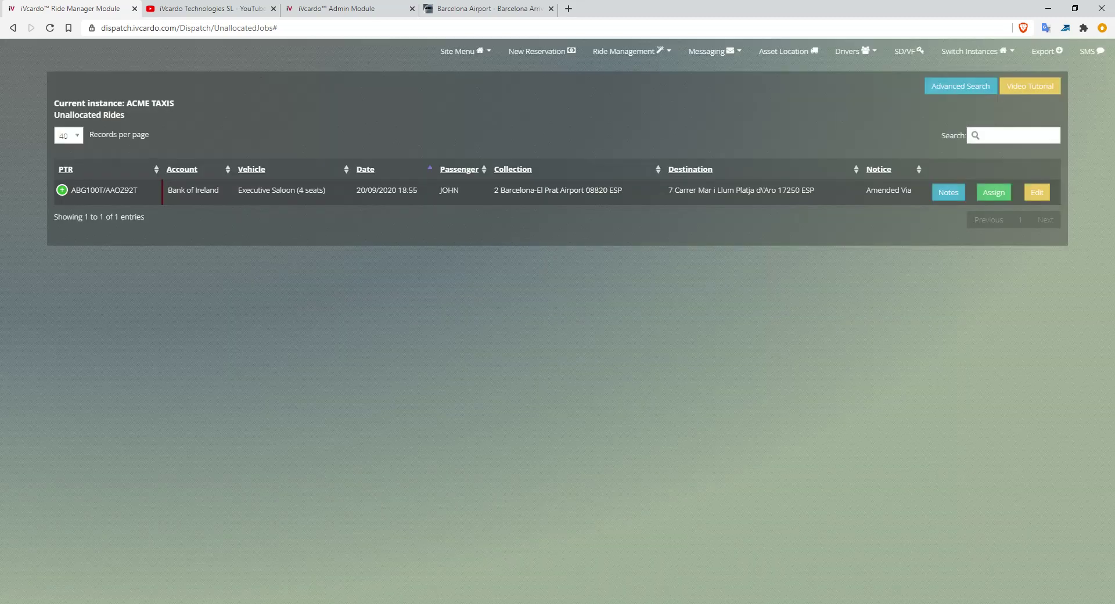
pyautogui.doubleClick(883, 190)
pyautogui.doubleClick(906, 191)
# Review the ride's private, shared, instruction and driver notes, then close them without saving.
pyautogui.click(948, 192)
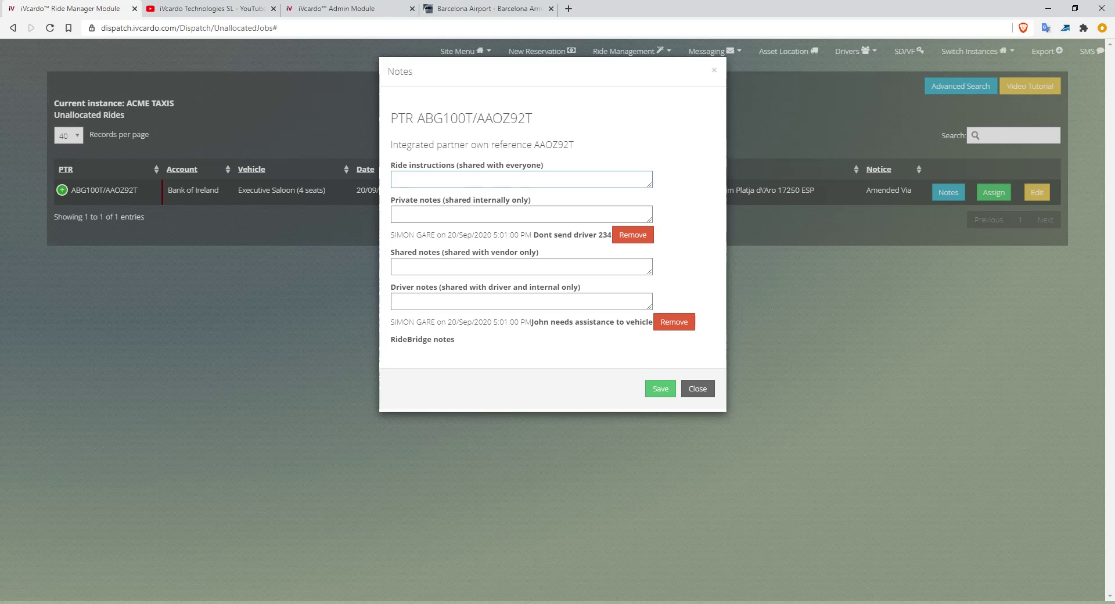
pyautogui.moveTo(534, 235); pyautogui.dragTo(614, 235)
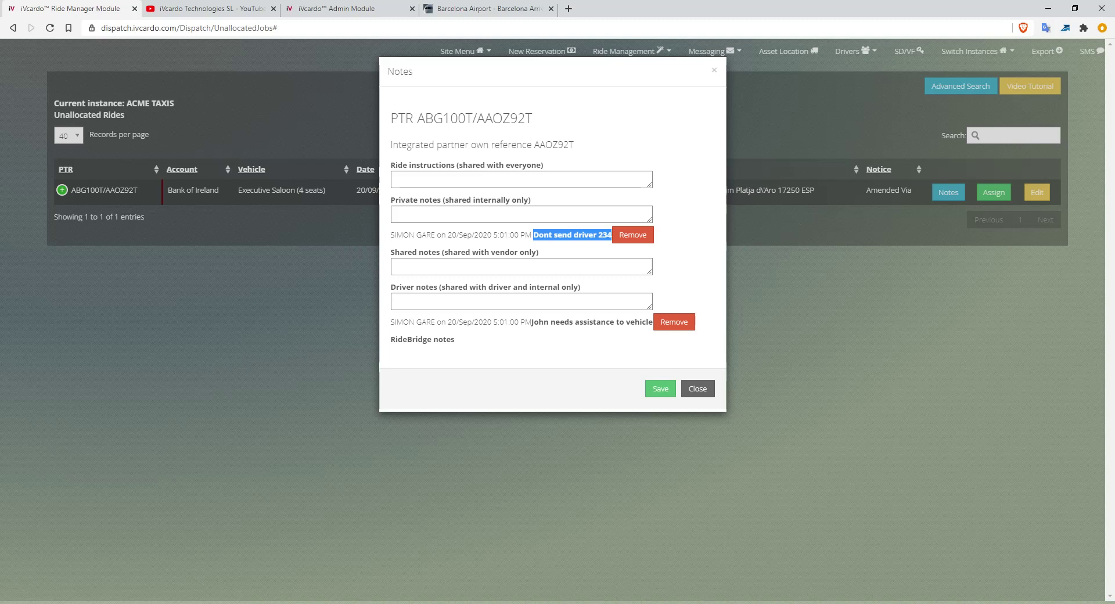
pyautogui.click(522, 214)
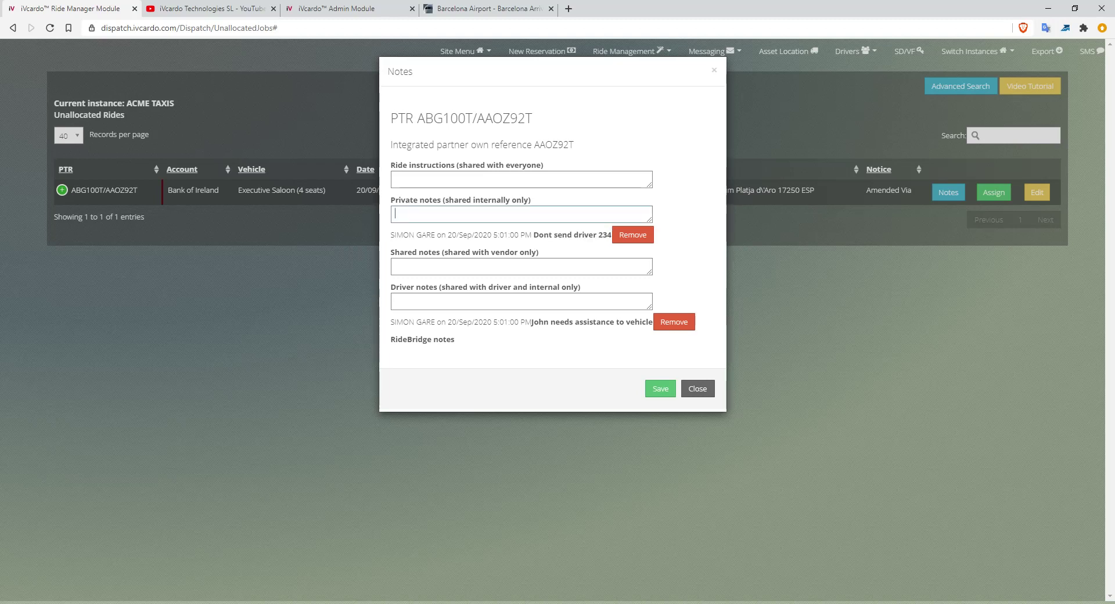
pyautogui.click(521, 267)
pyautogui.click(395, 179)
pyautogui.doubleClick(500, 287)
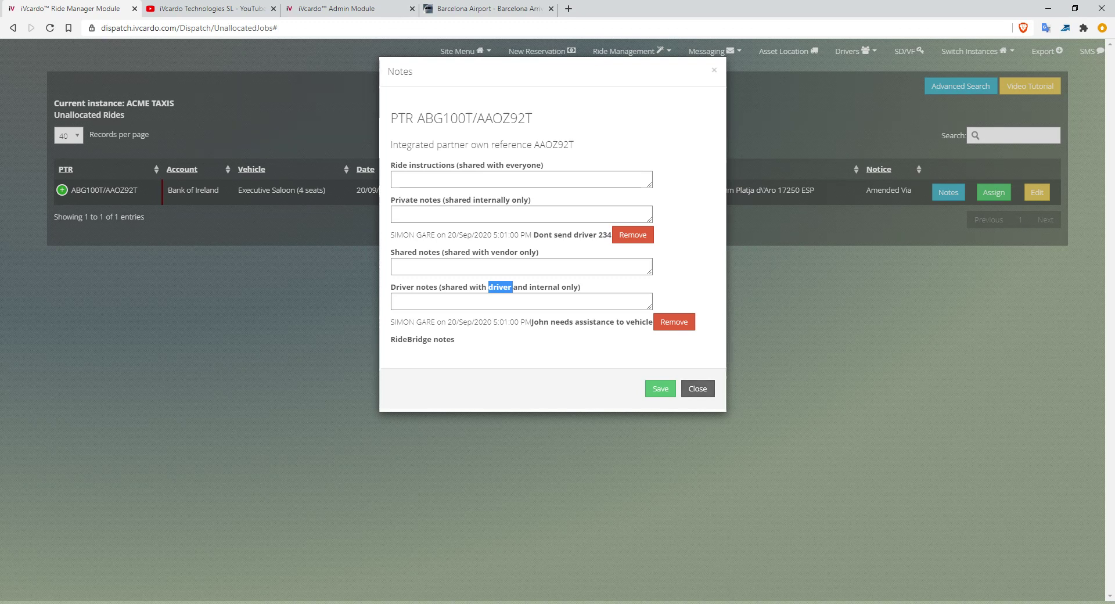
pyautogui.click(522, 179)
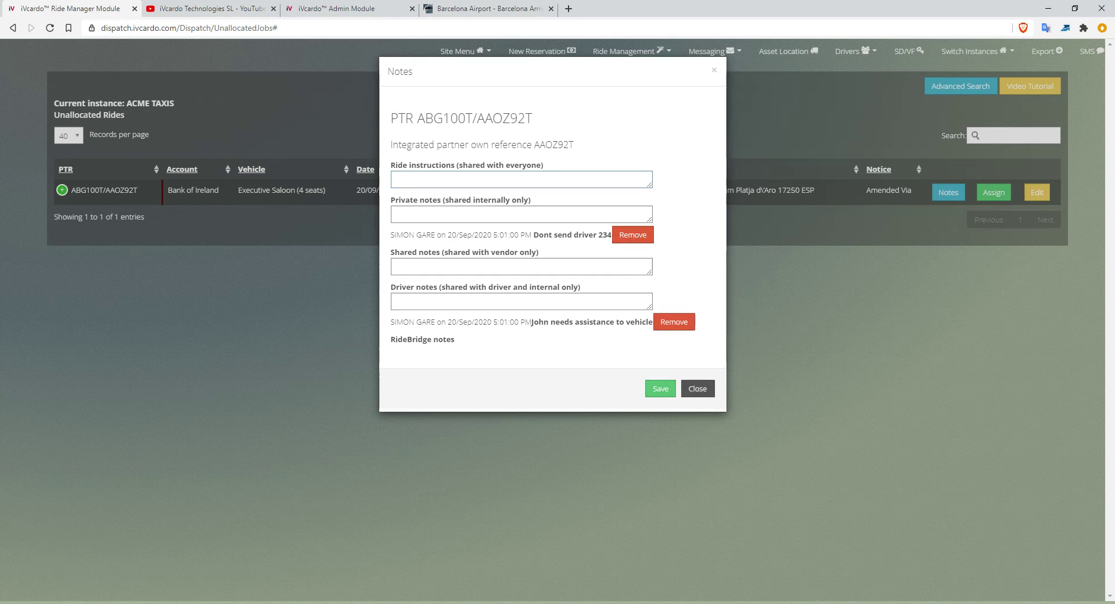
pyautogui.click(697, 388)
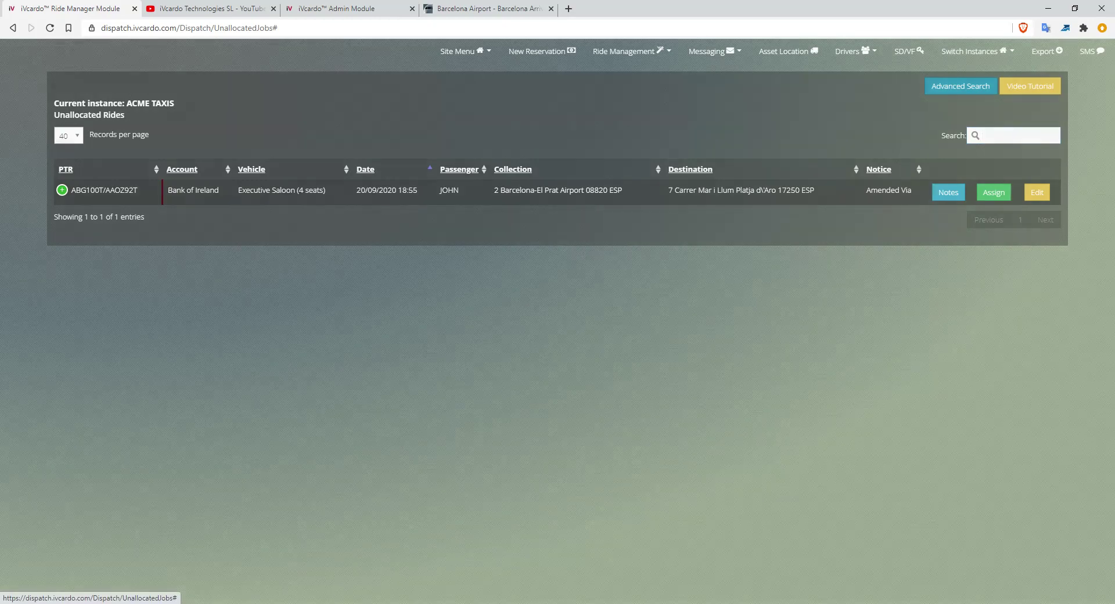
# Open advanced search and look over its PTR, From, To, Passenger and Address fields.
pyautogui.click(961, 86)
pyautogui.doubleClick(457, 111)
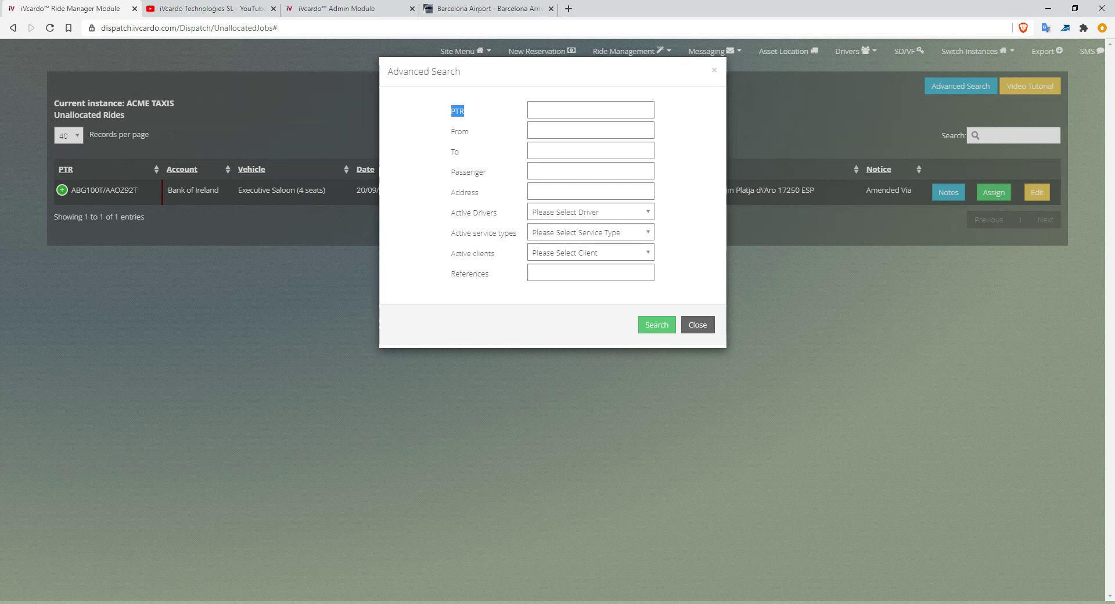
pyautogui.doubleClick(460, 132)
pyautogui.doubleClick(455, 151)
pyautogui.doubleClick(467, 172)
pyautogui.doubleClick(464, 192)
# Browse the advanced search driver, service type and client lists, then dismiss the form unsearched.
pyautogui.click(586, 212)
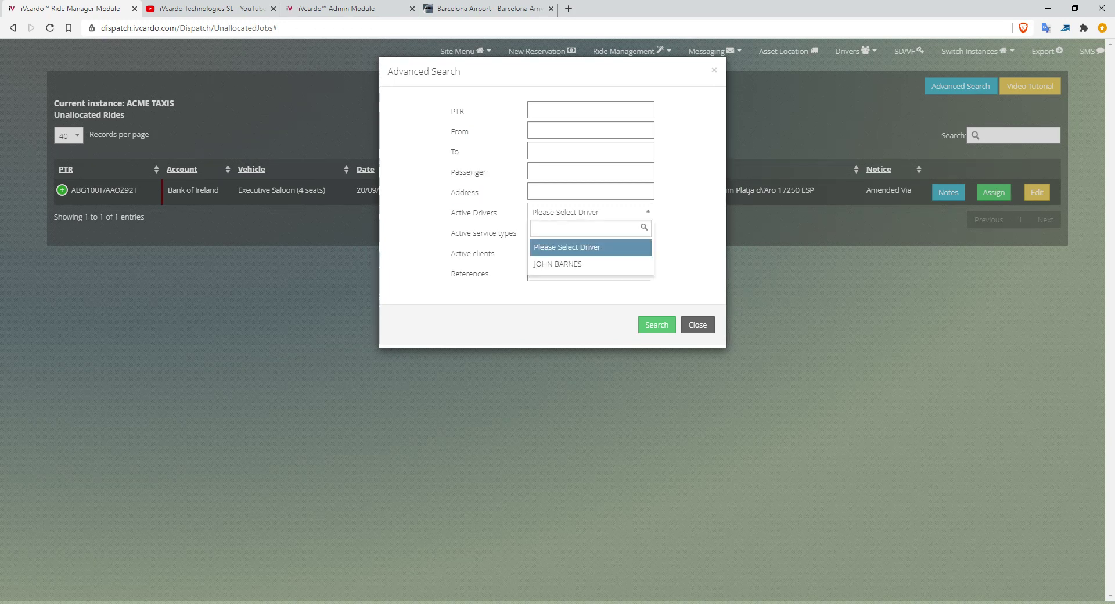
pyautogui.click(586, 212)
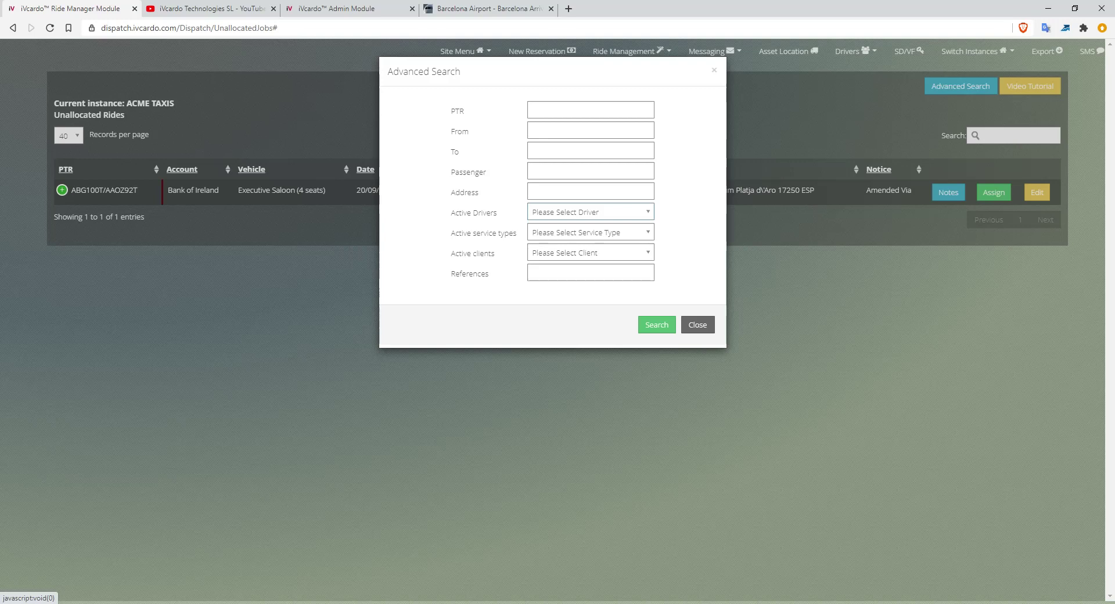
pyautogui.click(590, 232)
pyautogui.click(589, 232)
pyautogui.click(589, 212)
pyautogui.click(590, 212)
pyautogui.click(589, 233)
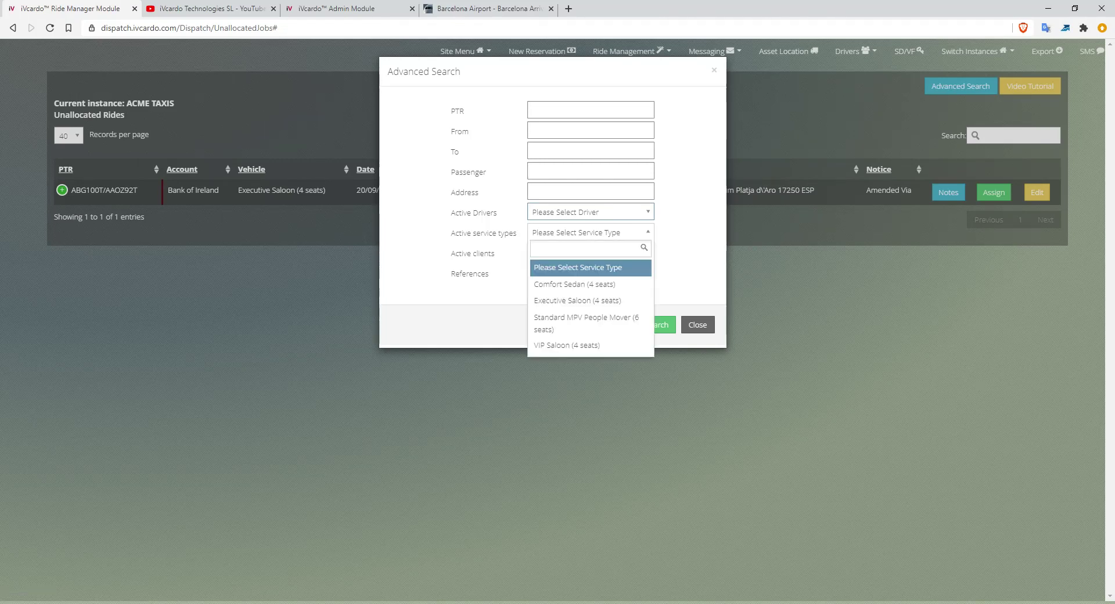
pyautogui.press('Down')
pyautogui.click(590, 233)
pyautogui.click(590, 252)
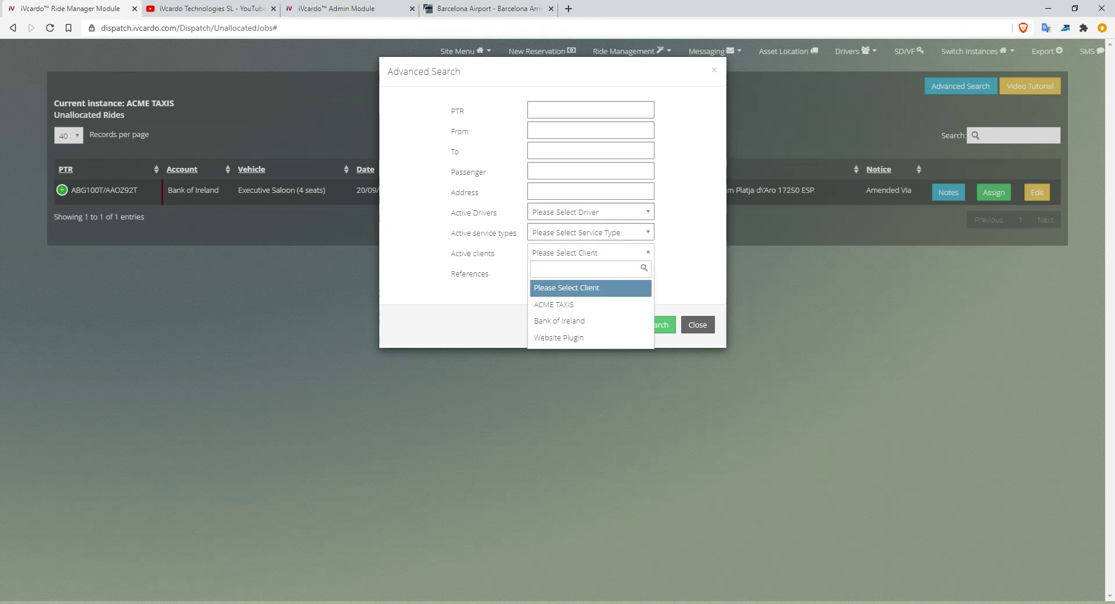
pyautogui.click(591, 288)
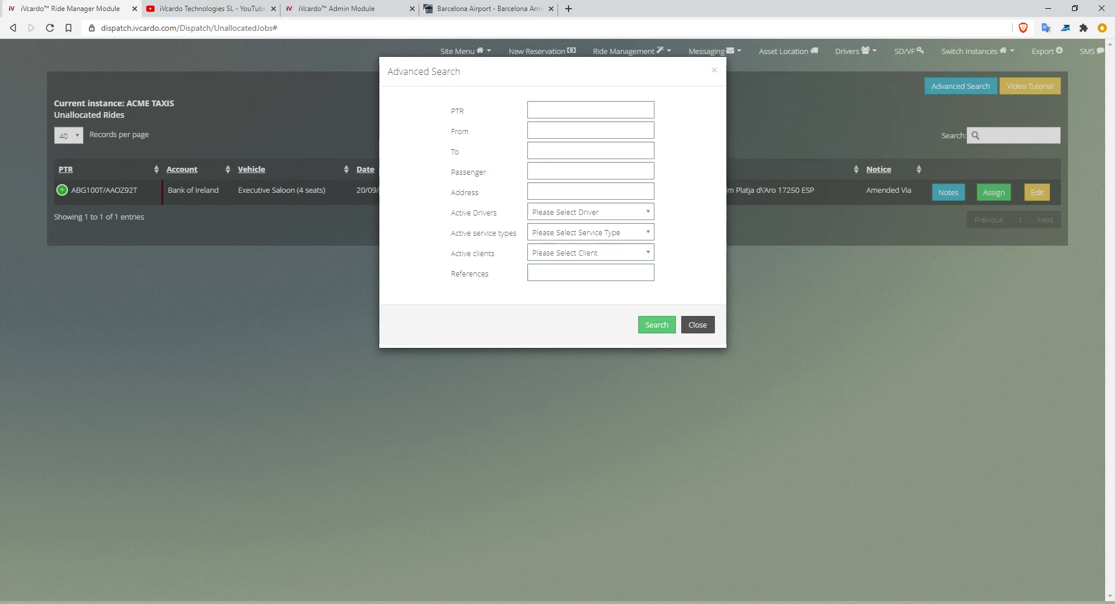
pyautogui.press('Escape')
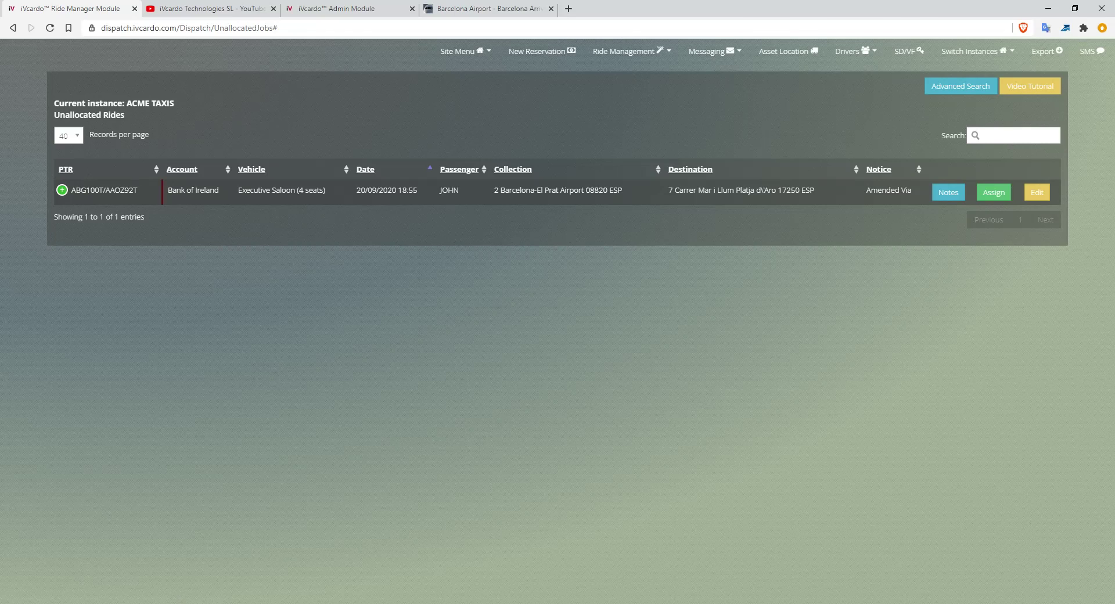
# Start cancelling the ride, toggle the client cancellation email, then back out of Cancel Trip.
pyautogui.click(62, 190)
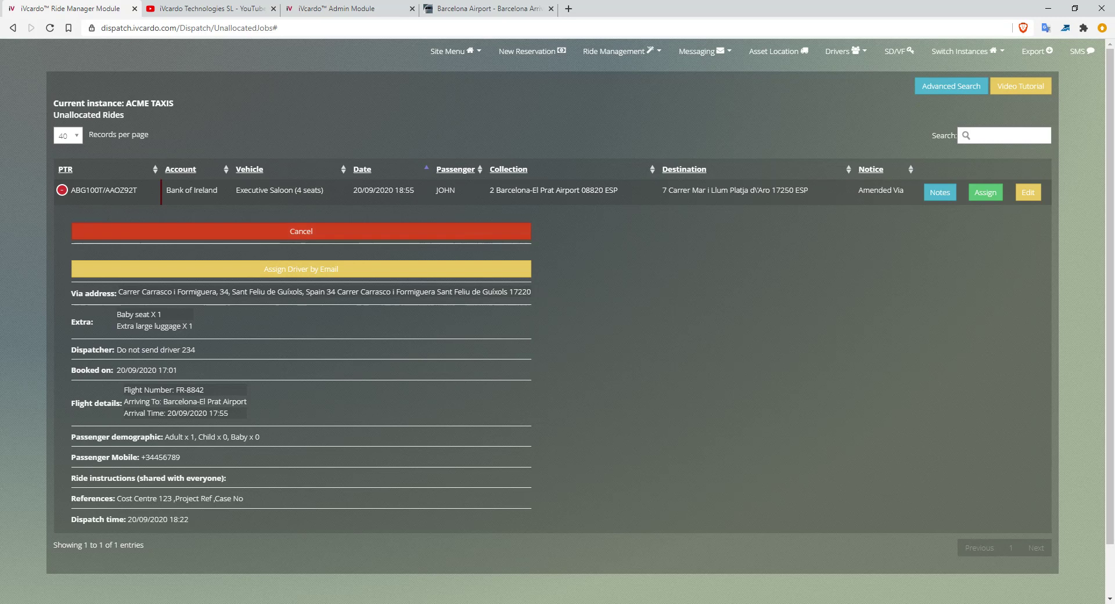
pyautogui.click(301, 231)
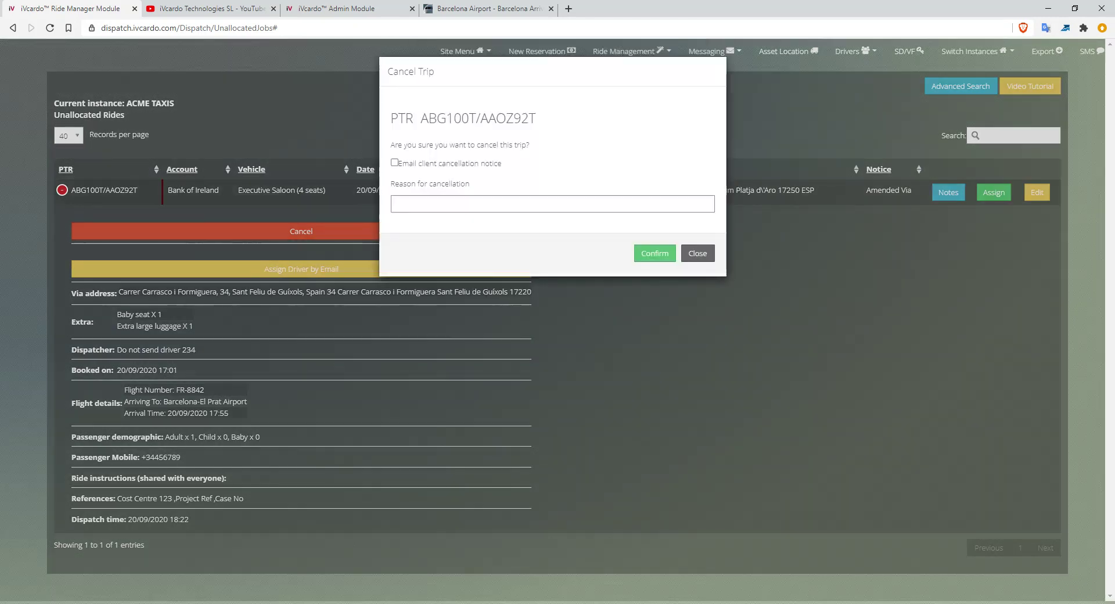
pyautogui.click(395, 162)
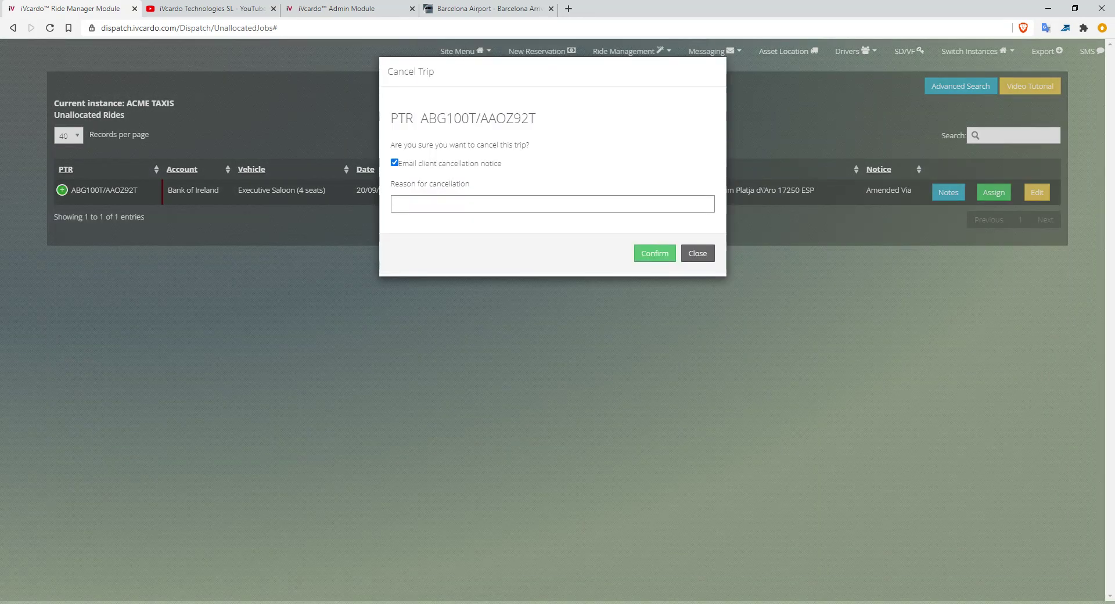
pyautogui.click(394, 163)
pyautogui.click(407, 204)
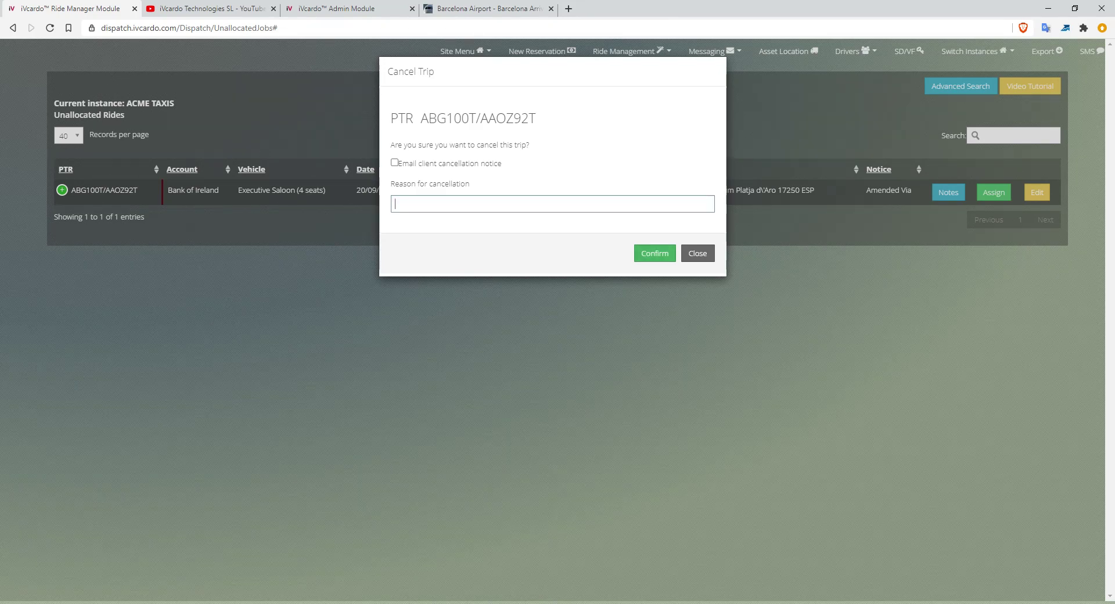
pyautogui.click(697, 254)
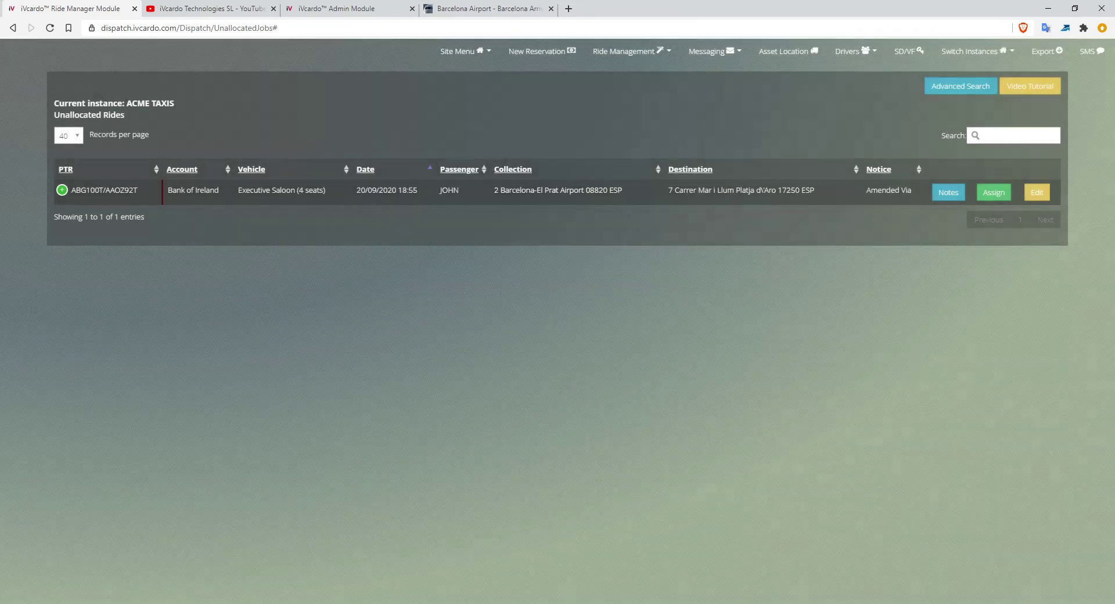
# Expand the ride's full details and open the Assign Driver by Email form.
pyautogui.click(62, 190)
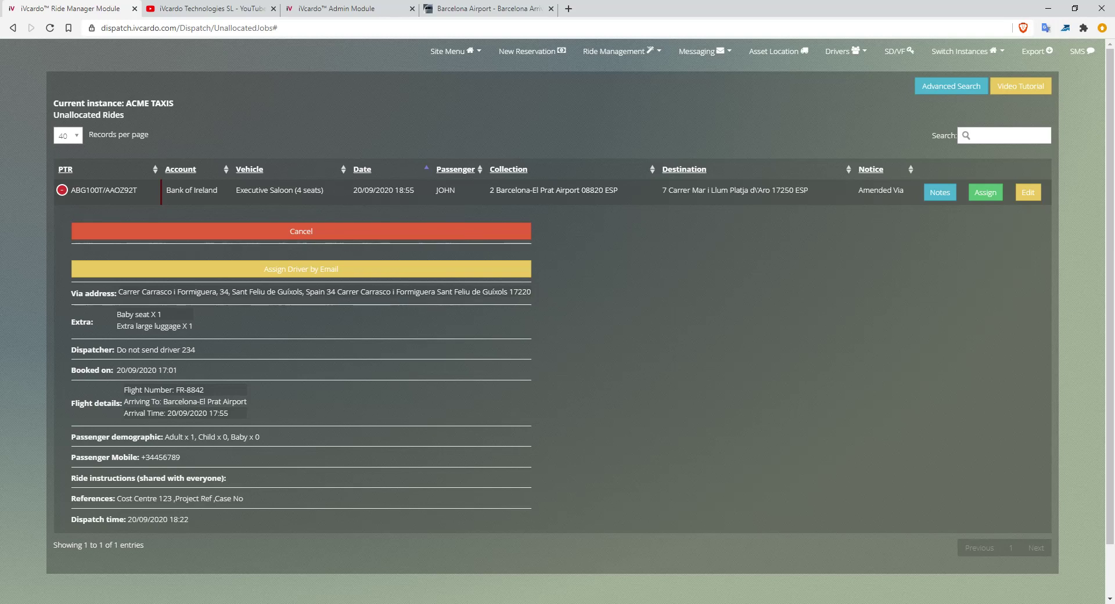
pyautogui.moveTo(171, 190); pyautogui.dragTo(218, 190)
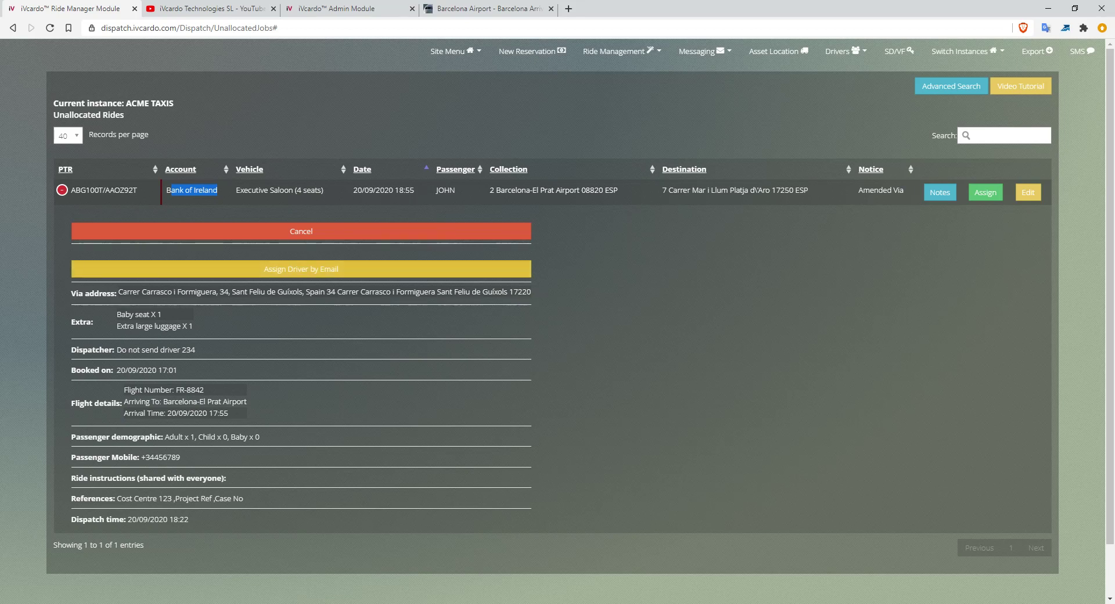
pyautogui.click(301, 269)
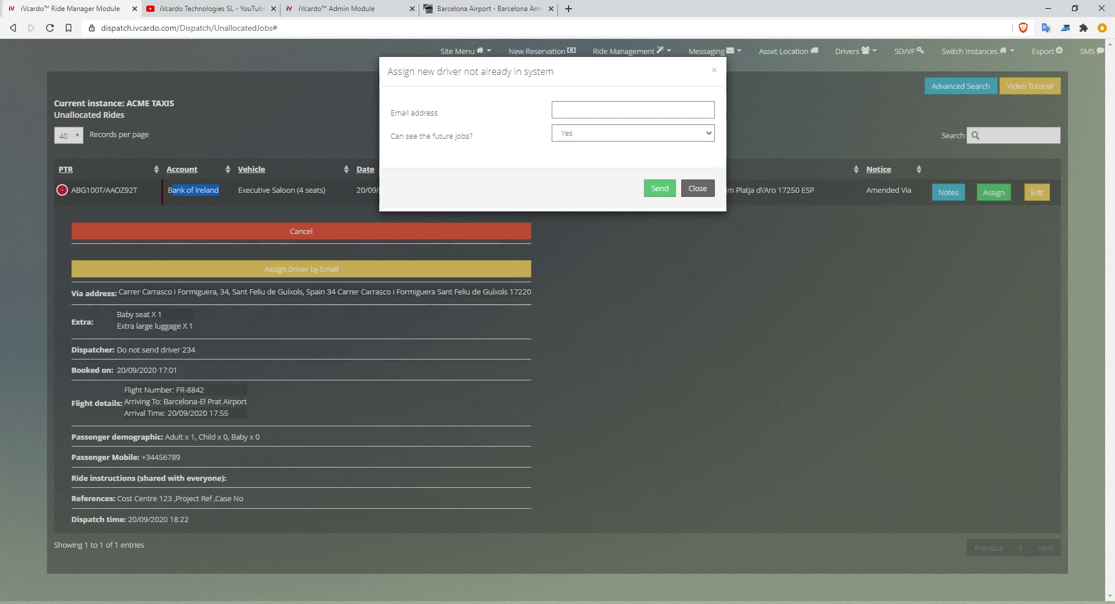
# Leave the email empty, set 'Can see the future jobs?' to No, and close the form unsent.
pyautogui.moveTo(391, 113); pyautogui.dragTo(439, 114)
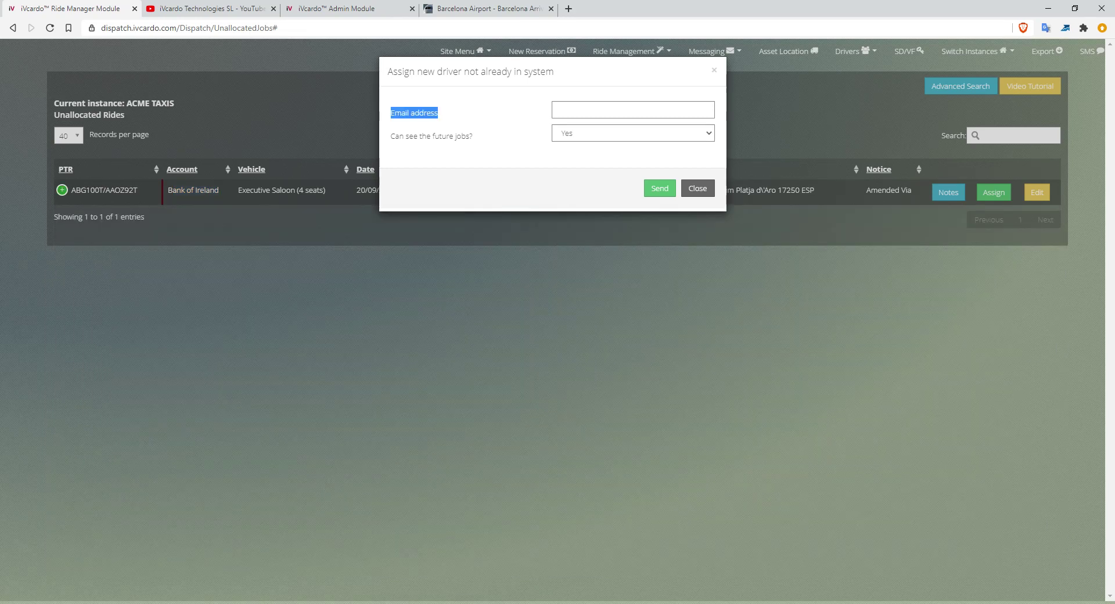
pyautogui.click(633, 110)
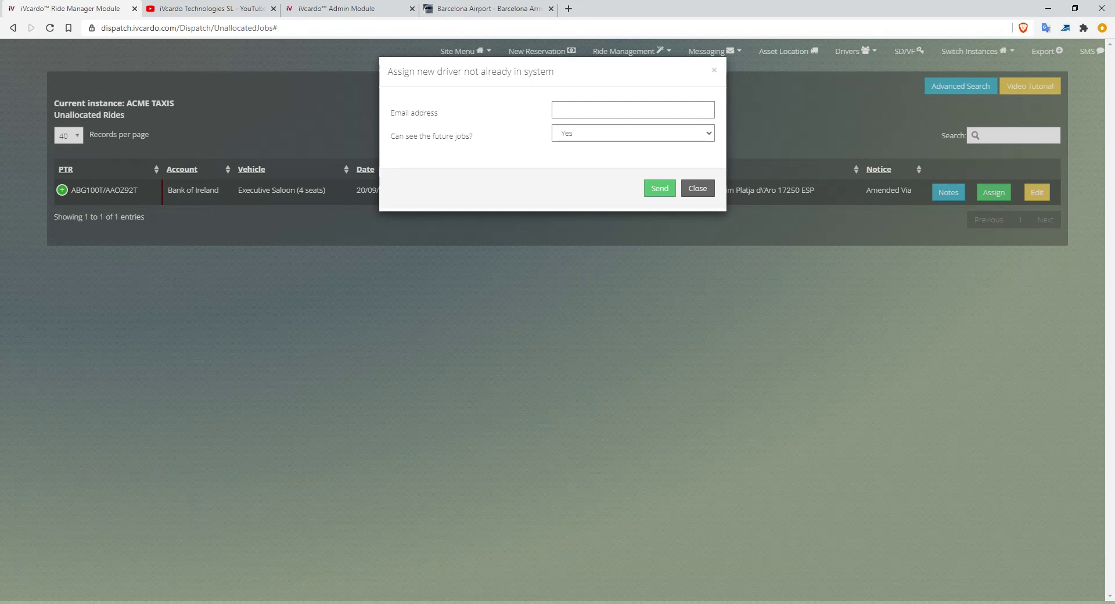
pyautogui.click(633, 133)
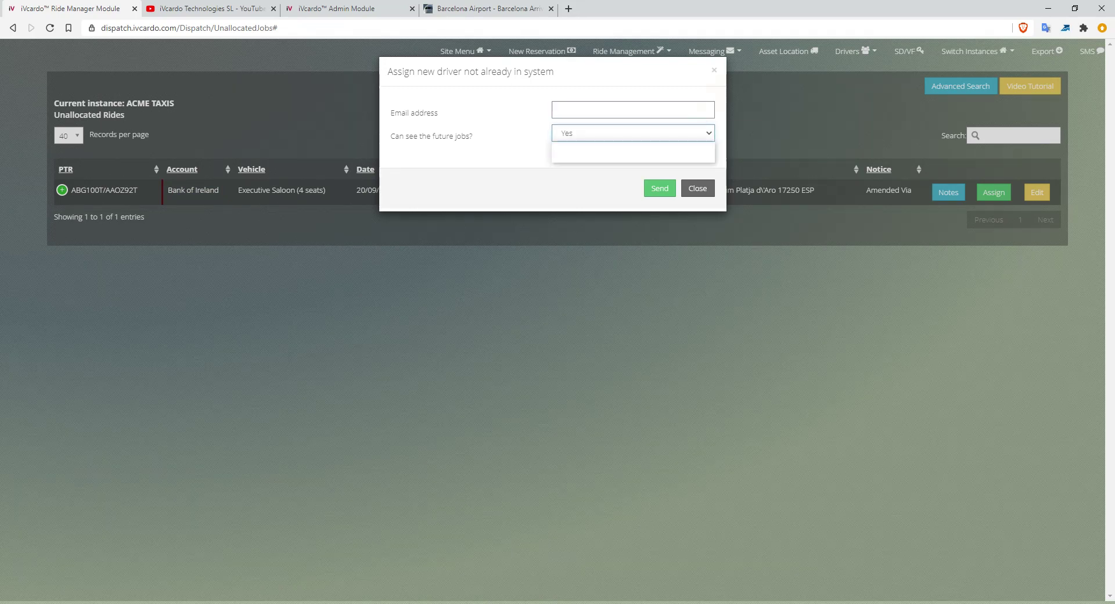
pyautogui.click(633, 133)
pyautogui.click(633, 133)
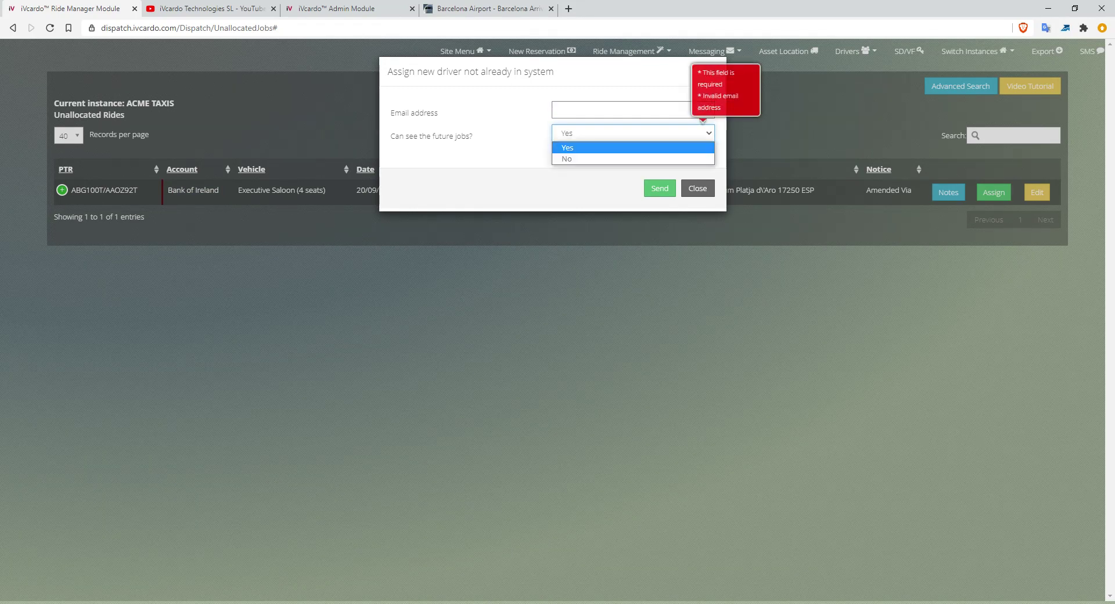
pyautogui.click(633, 159)
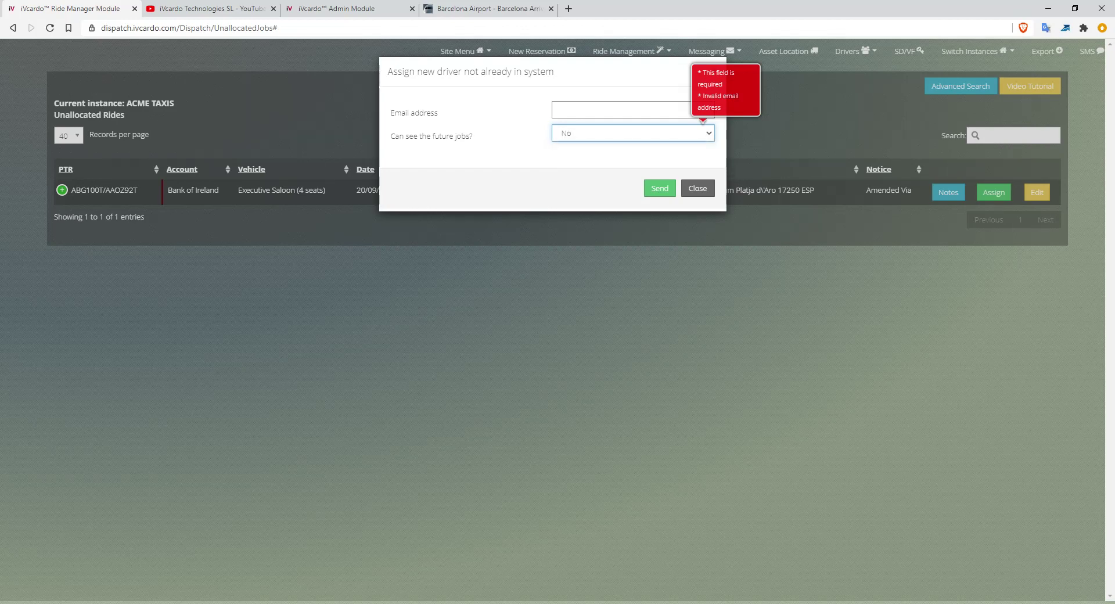
pyautogui.click(633, 133)
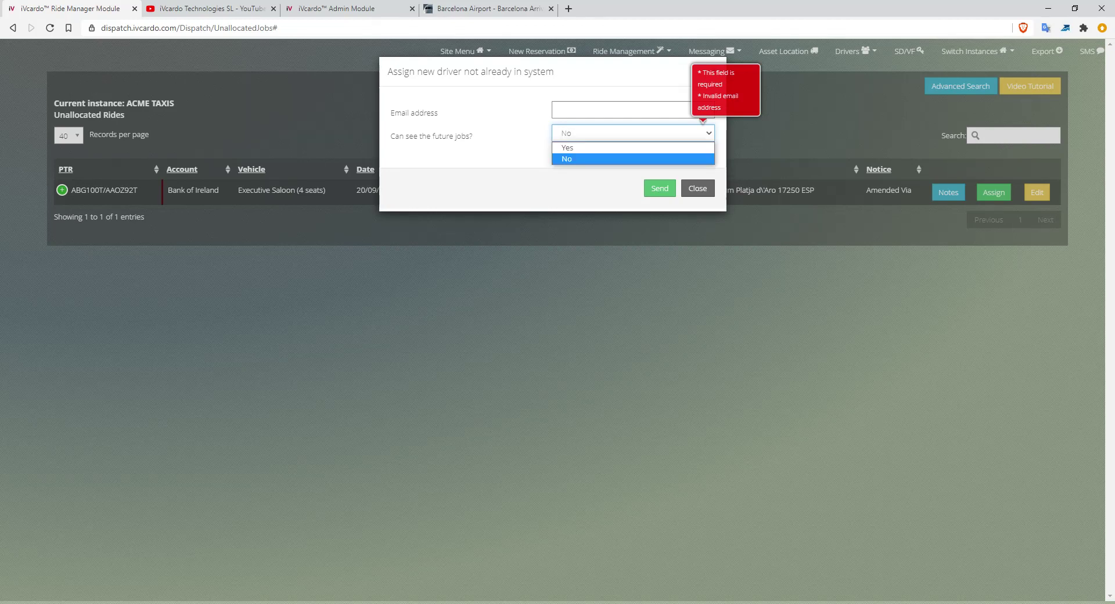
pyautogui.click(620, 110)
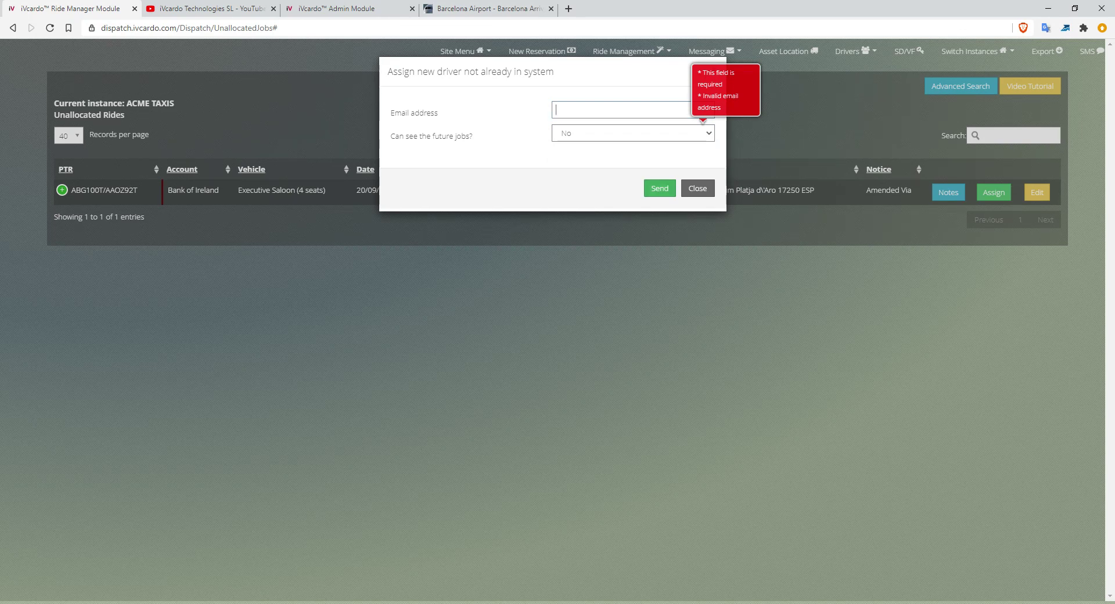
pyautogui.click(698, 188)
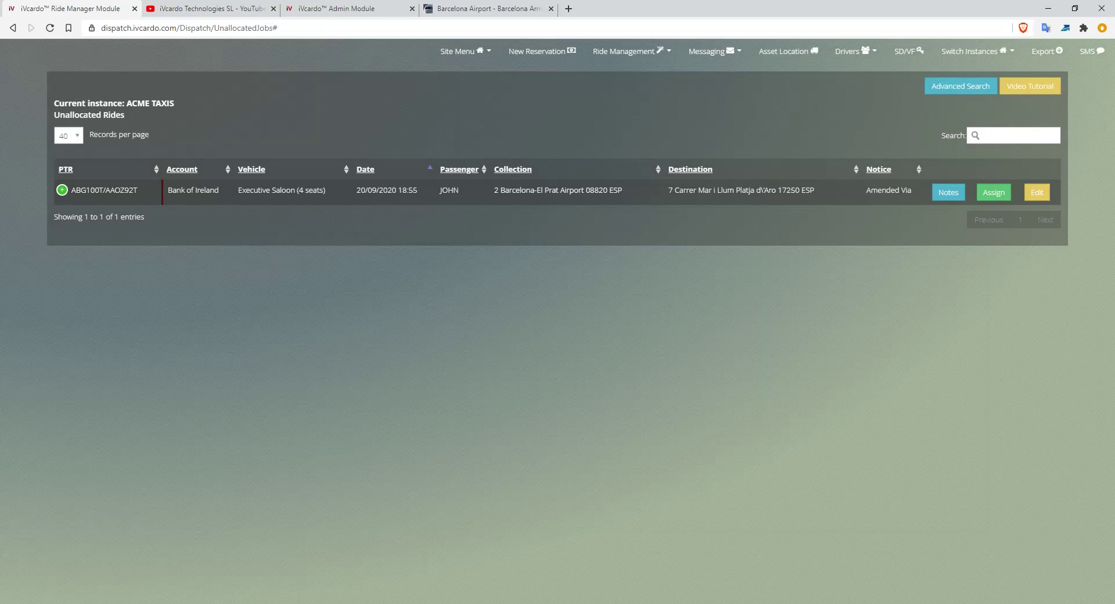
pyautogui.moveTo(871, 190); pyautogui.dragTo(911, 190)
pyautogui.click(889, 191)
pyautogui.click(62, 190)
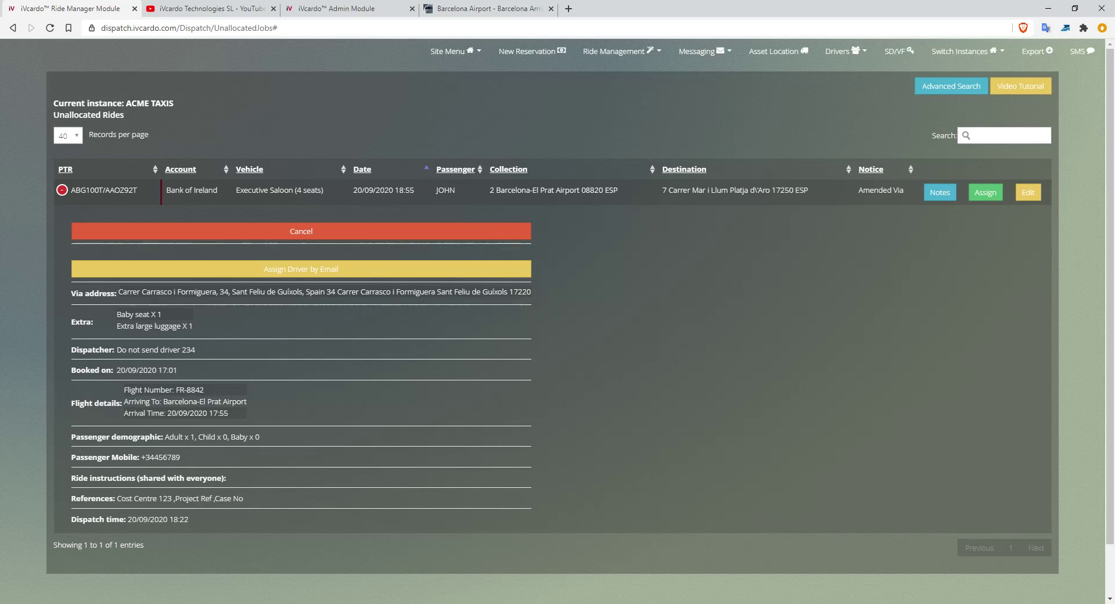
pyautogui.click(62, 190)
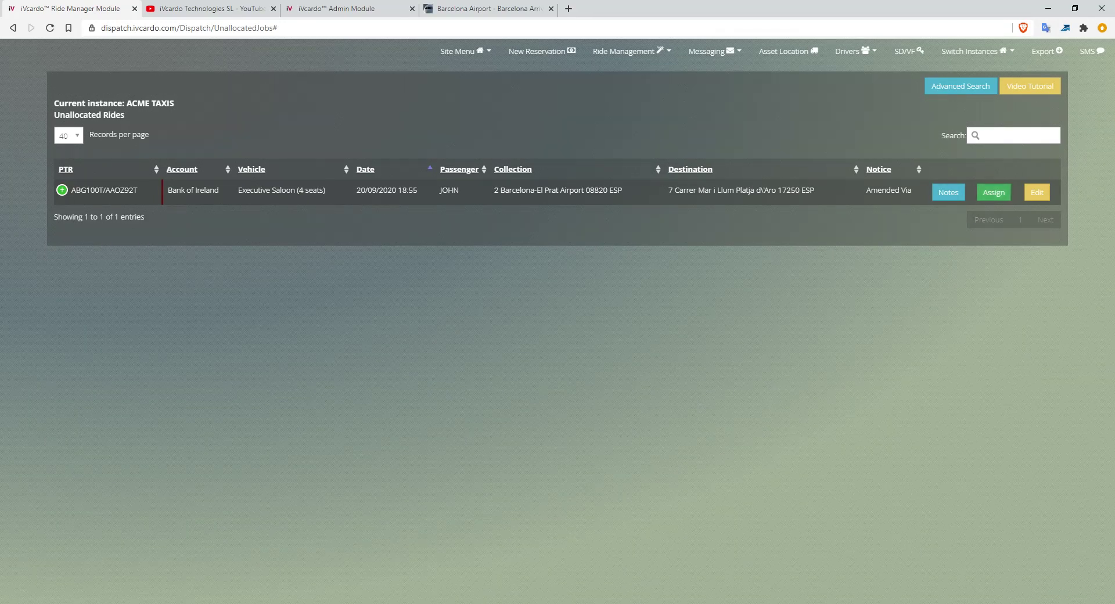
pyautogui.click(993, 192)
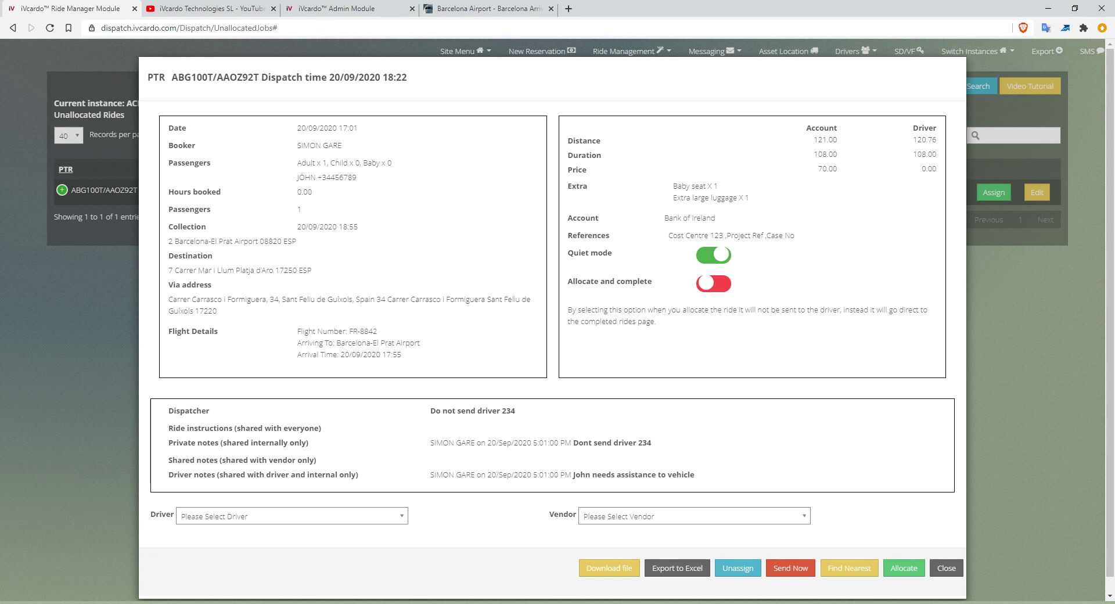
# Try switching on Allocate and complete, then cancel the confirmation so it stays off.
pyautogui.tripleClick(589, 253)
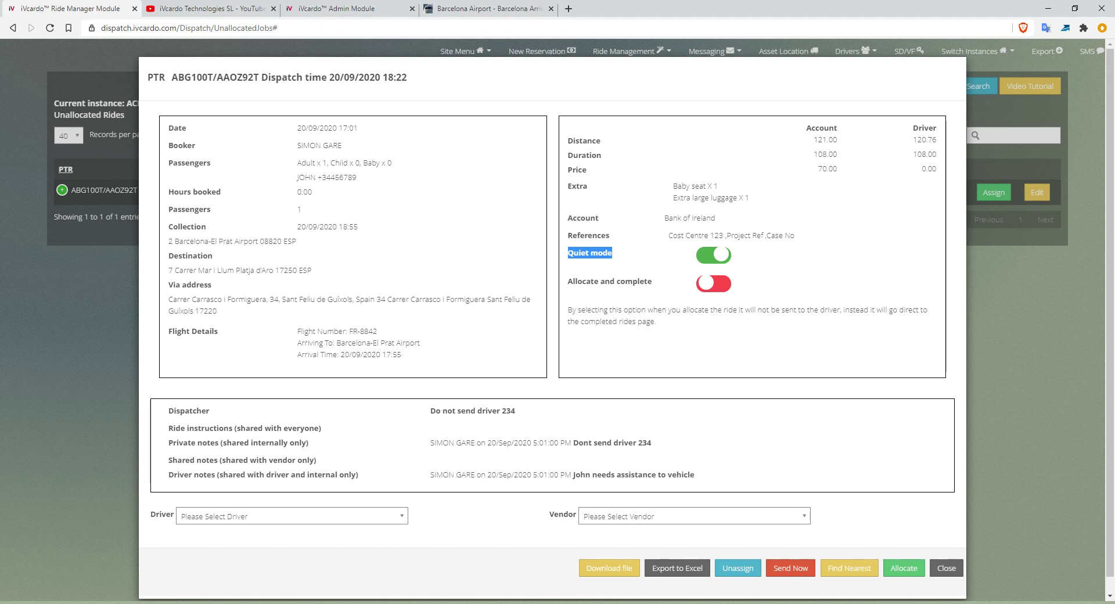
pyautogui.moveTo(572, 282); pyautogui.dragTo(652, 282)
pyautogui.click(654, 283)
pyautogui.moveTo(568, 281); pyautogui.dragTo(653, 282)
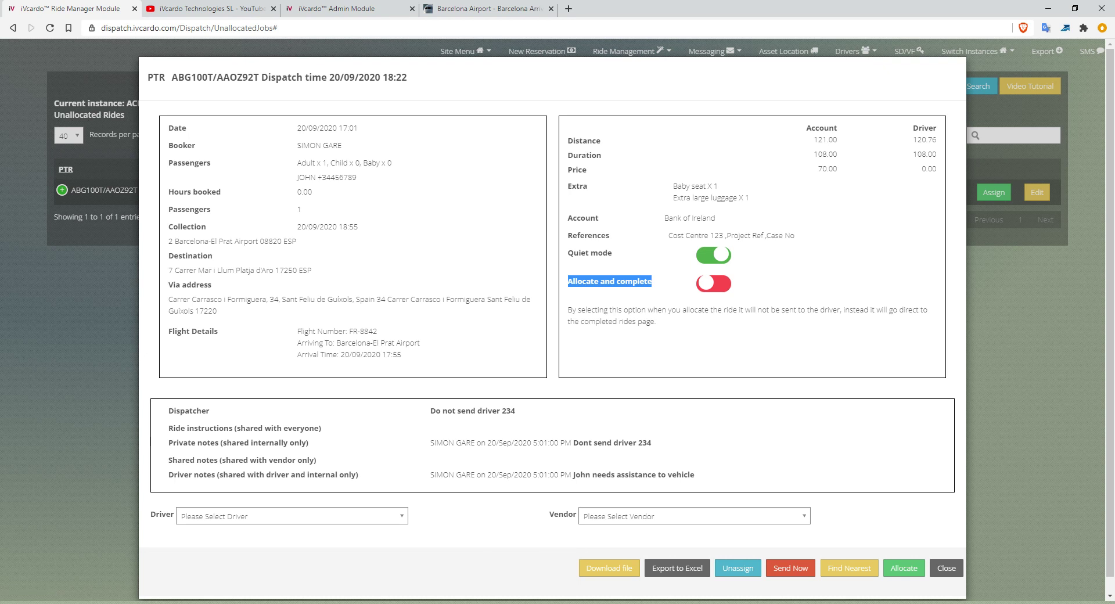
pyautogui.click(713, 283)
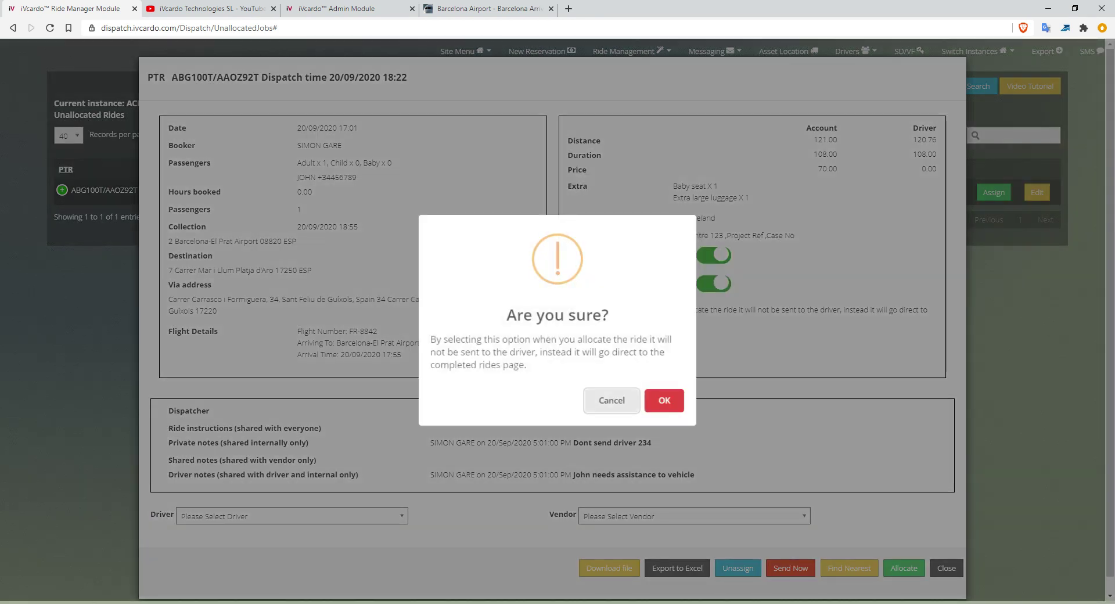
pyautogui.click(611, 401)
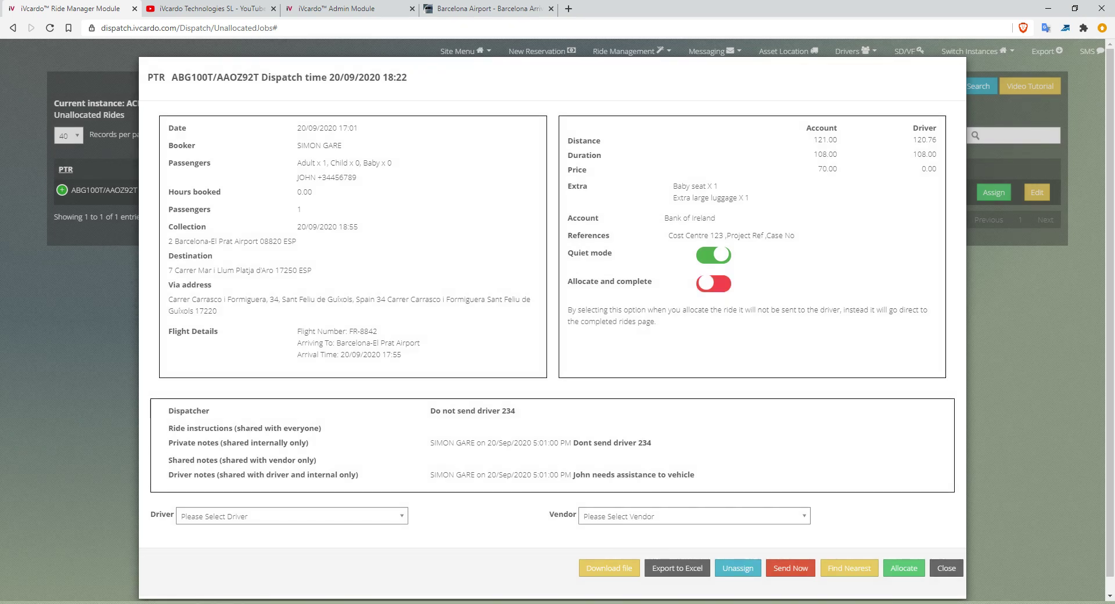
# Browse the driver list and read the dispatch explanation without choosing anyone.
pyautogui.click(292, 516)
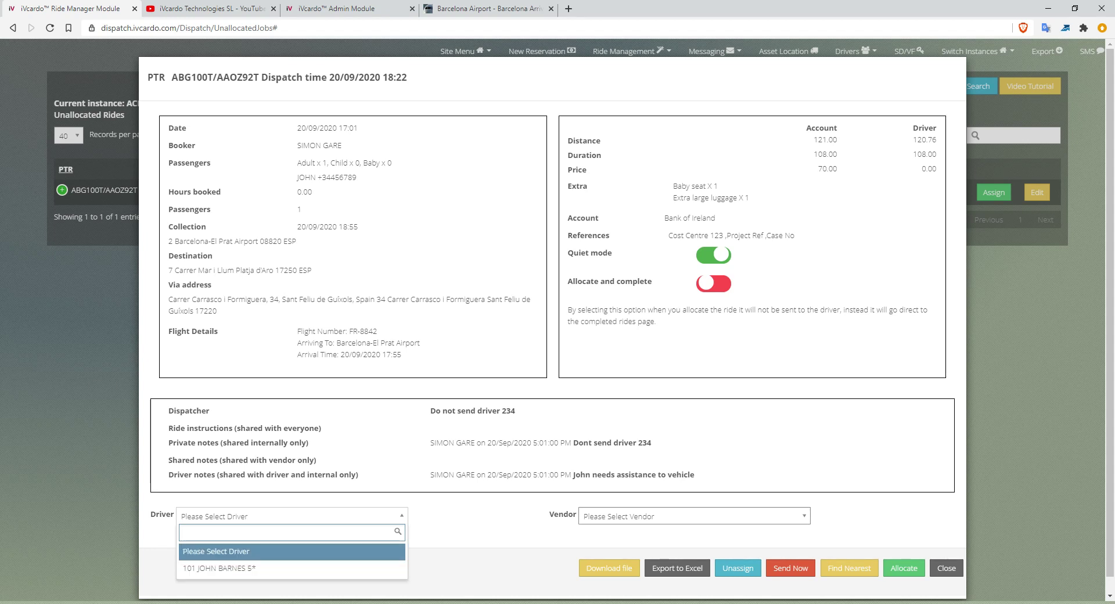
pyautogui.press('Escape')
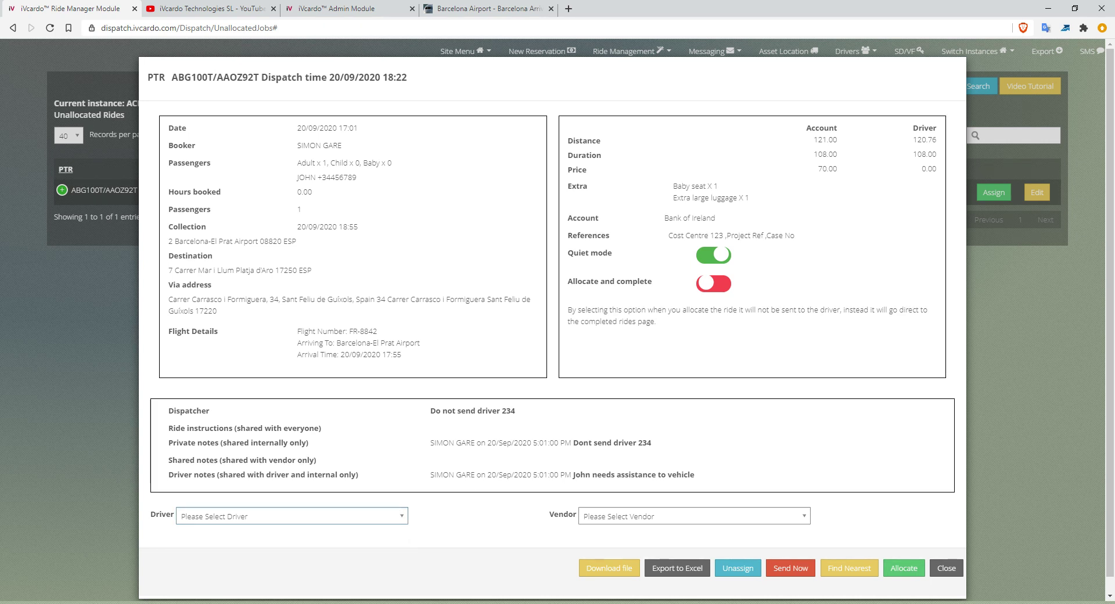
pyautogui.doubleClick(751, 309)
pyautogui.click(751, 310)
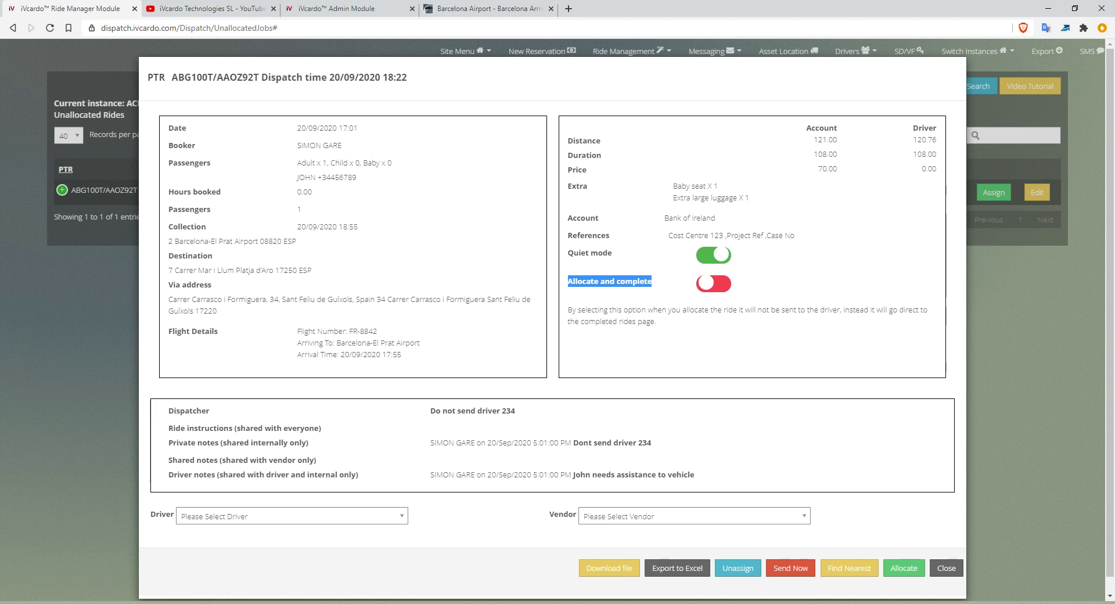
# Pick driver 101, reset Driver to 'Please Select Driver', and check the Vendor list unchosen.
pyautogui.click(292, 516)
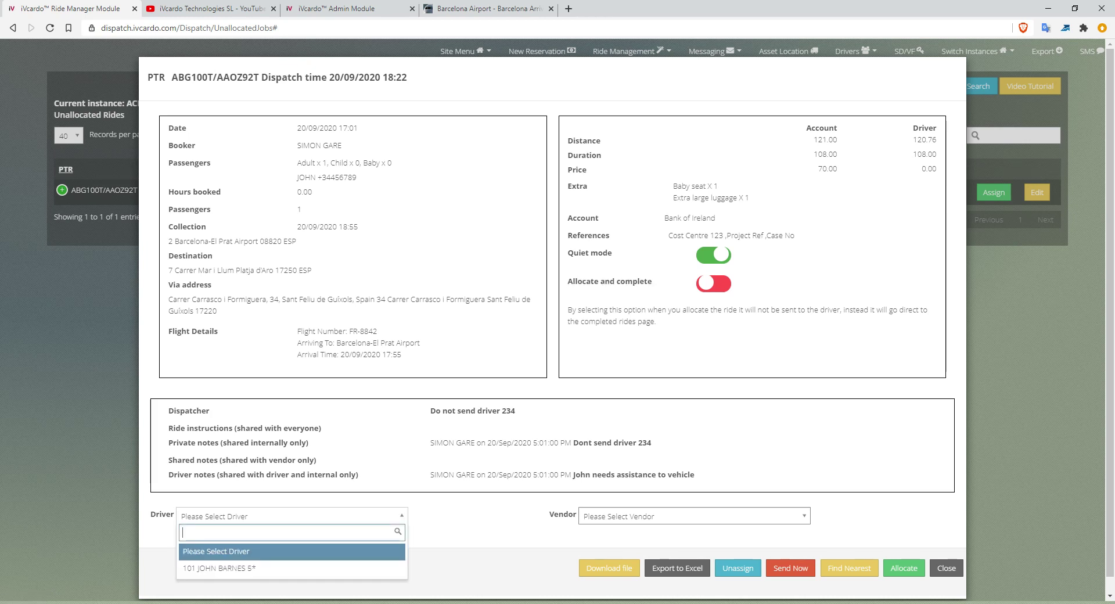
pyautogui.press('Down')
pyautogui.press('Return')
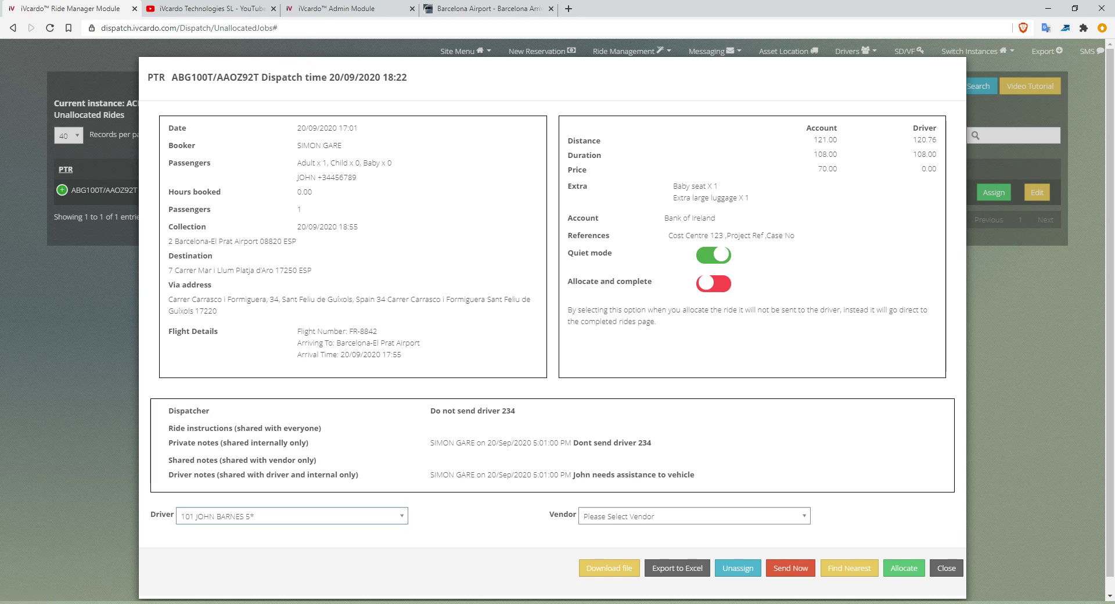
pyautogui.click(291, 516)
pyautogui.click(291, 550)
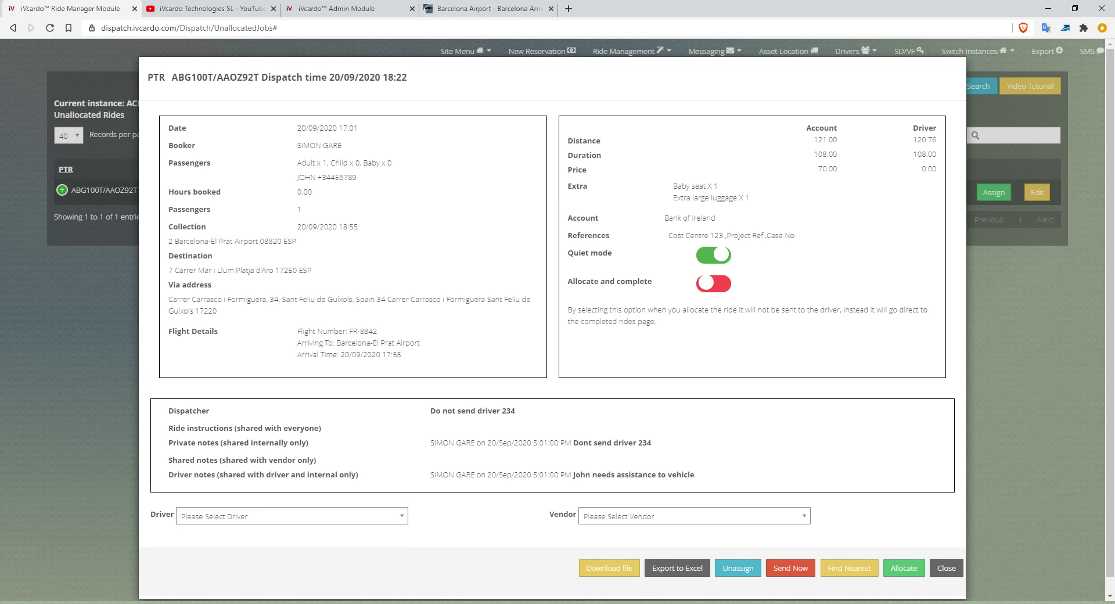
pyautogui.click(694, 517)
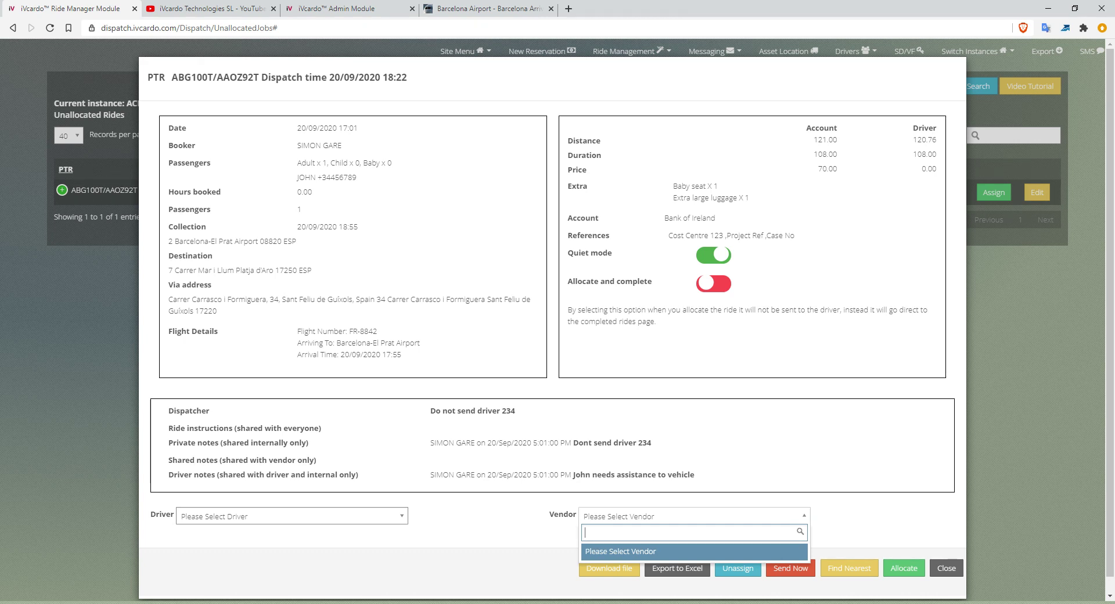
pyautogui.press('Escape')
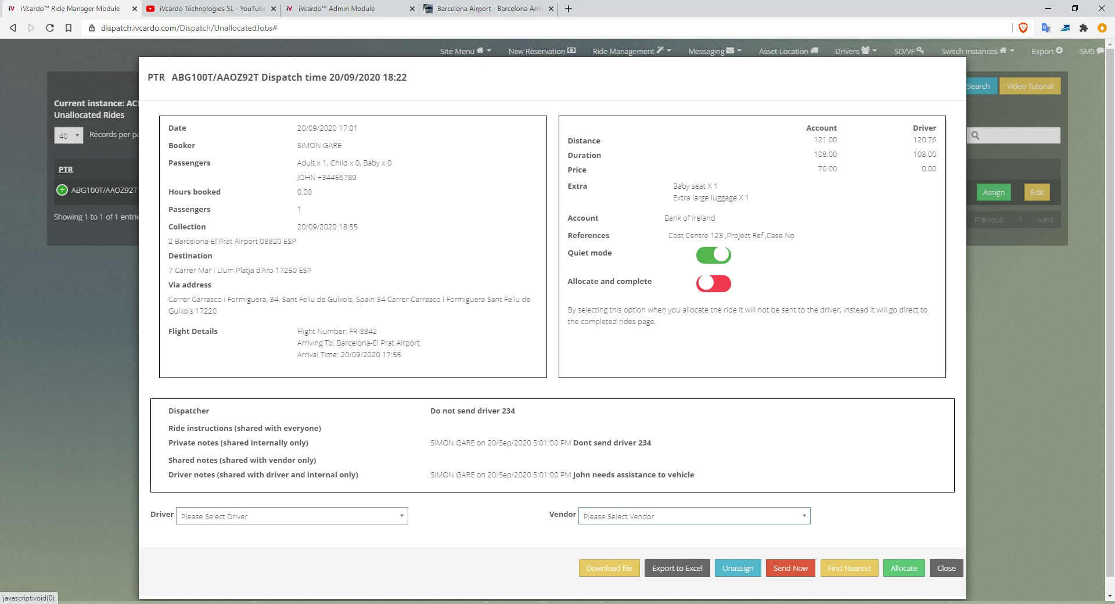
pyautogui.click(291, 516)
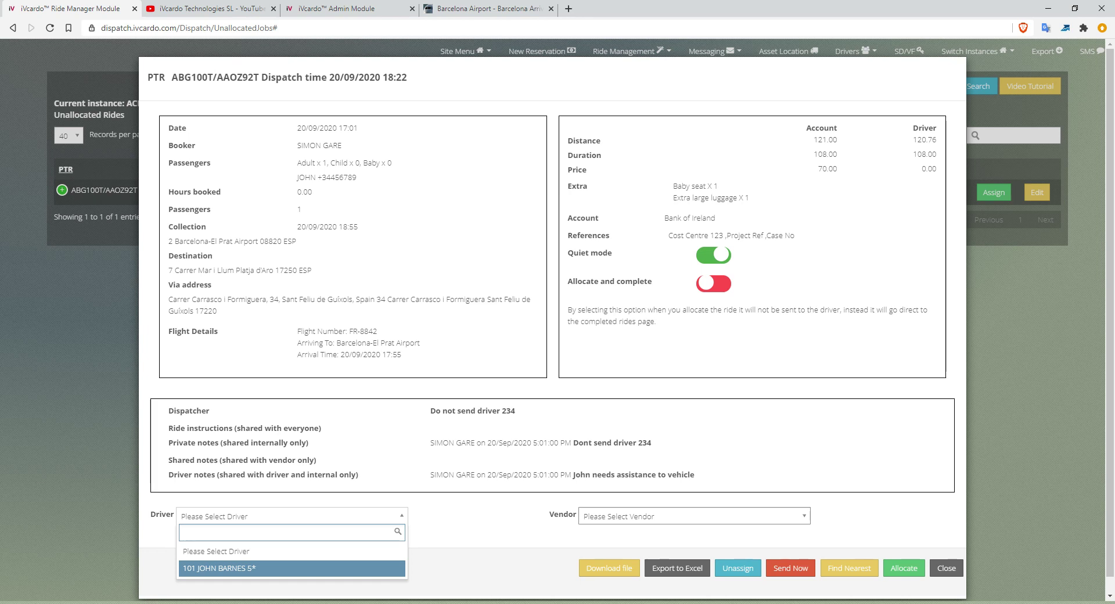
# Choose driver 101 and Send Now, resetting the 18:22 lead time to the current time.
pyautogui.press('Up')
pyautogui.press('Down')
pyautogui.press('Up')
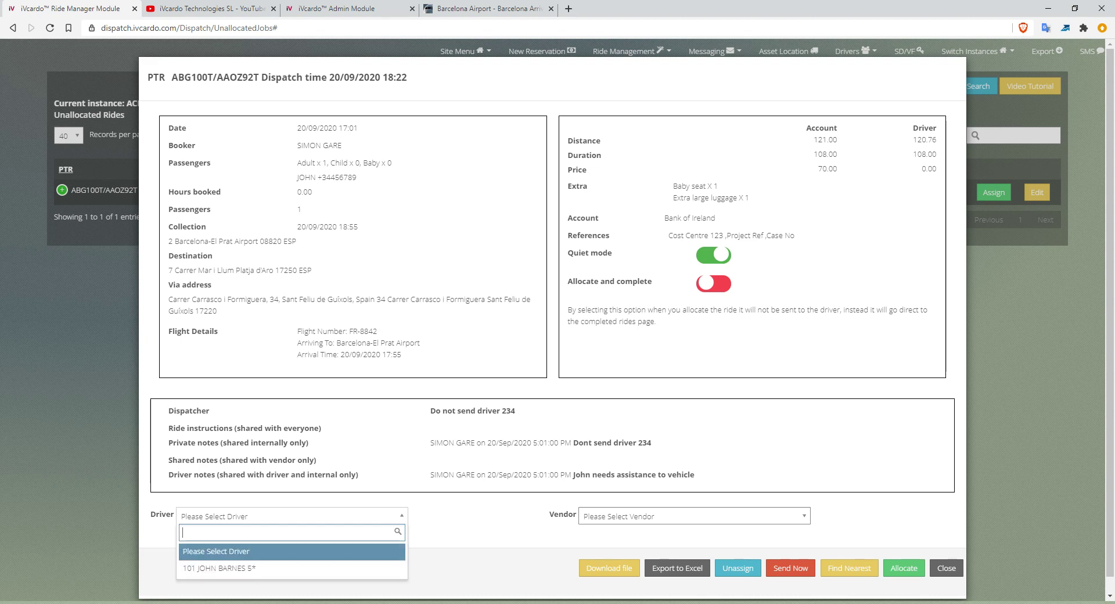
pyautogui.press('Down')
pyautogui.press('Return')
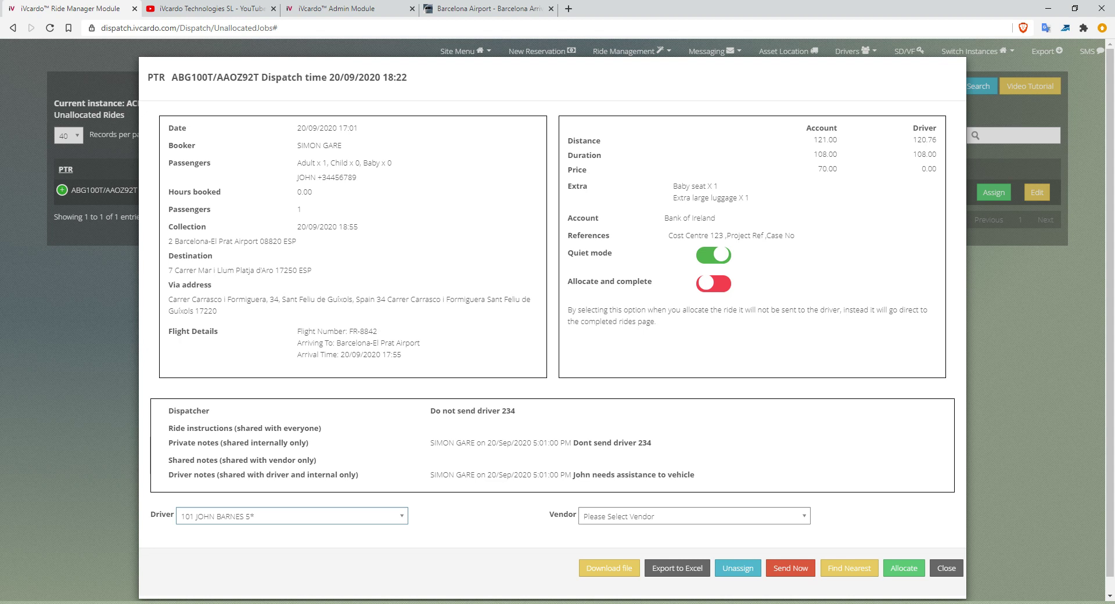
pyautogui.moveTo(383, 78); pyautogui.dragTo(408, 78)
pyautogui.click(790, 568)
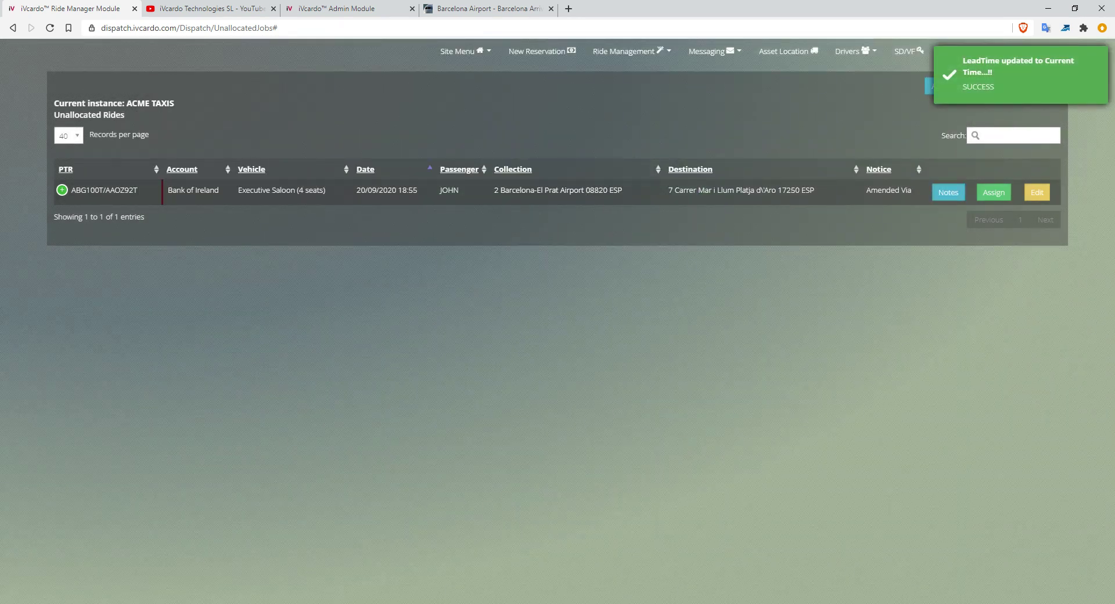
pyautogui.click(993, 193)
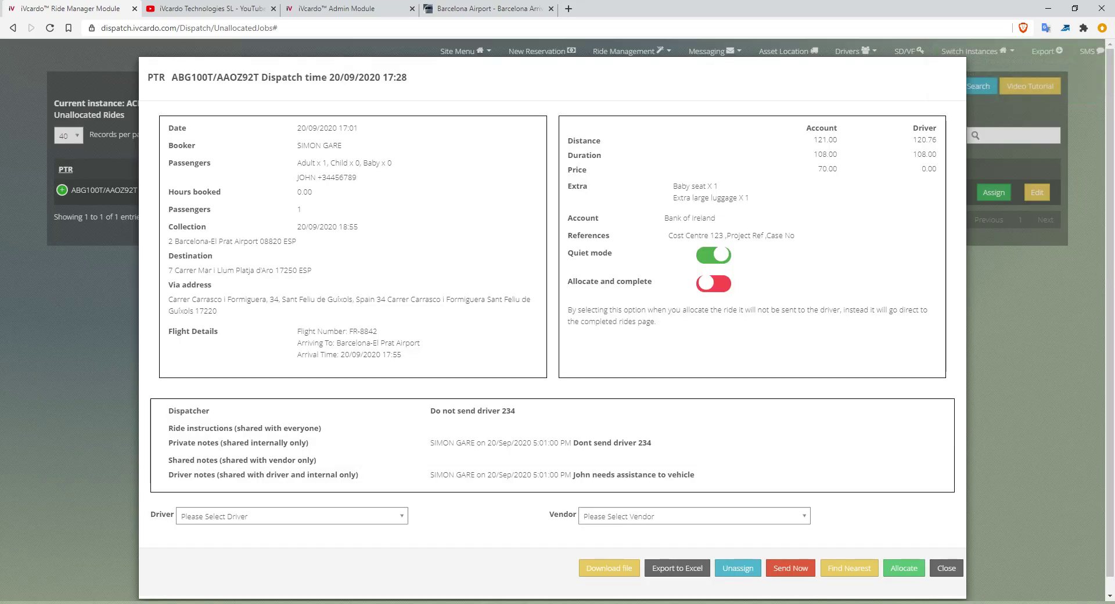
pyautogui.moveTo(407, 78); pyautogui.dragTo(388, 78)
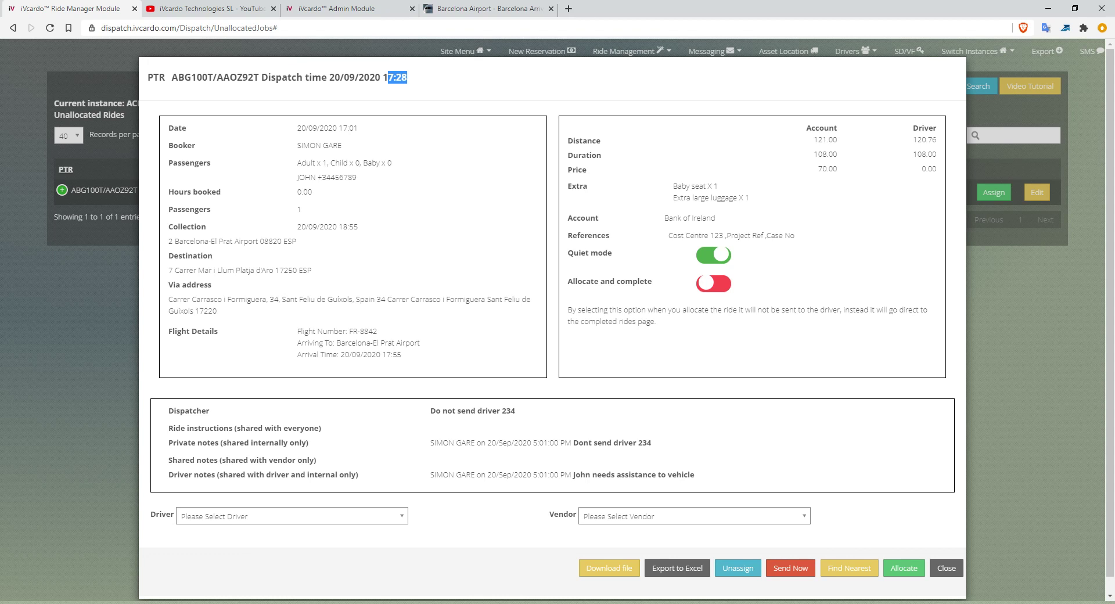
pyautogui.click(409, 77)
pyautogui.moveTo(407, 78); pyautogui.dragTo(382, 77)
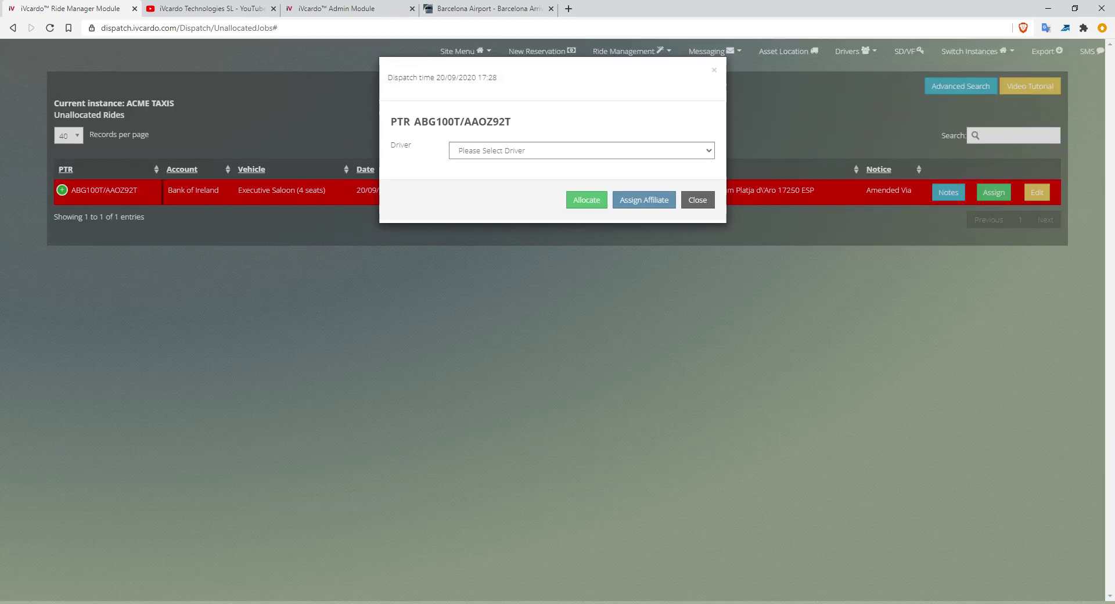
# Close the quick assign window with no driver chosen and reopen the ride's full dispatch details.
pyautogui.click(581, 151)
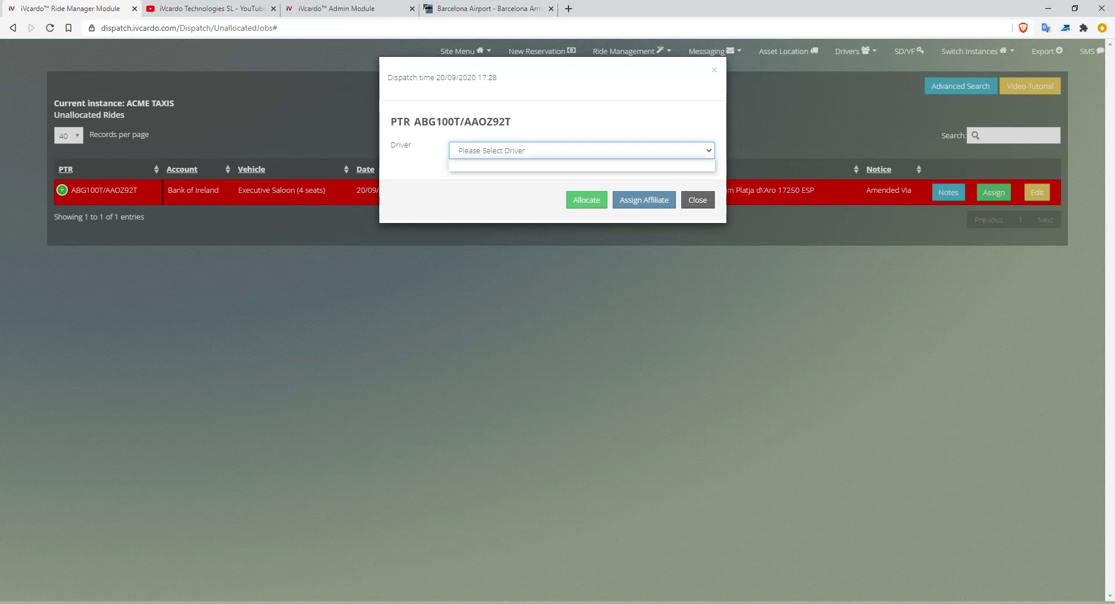
pyautogui.click(581, 151)
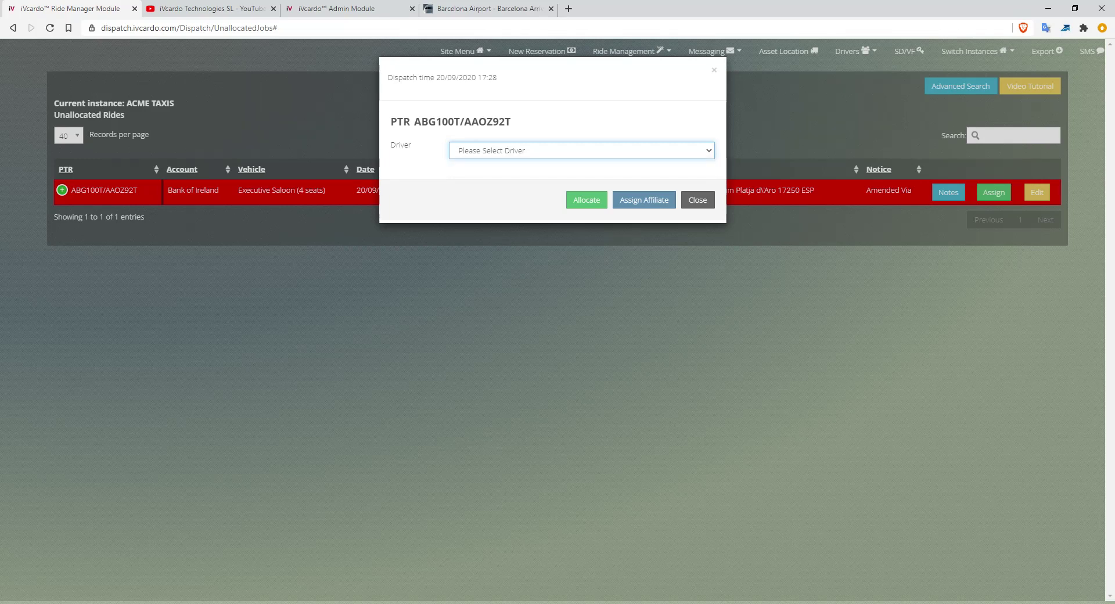
pyautogui.click(697, 199)
pyautogui.click(993, 192)
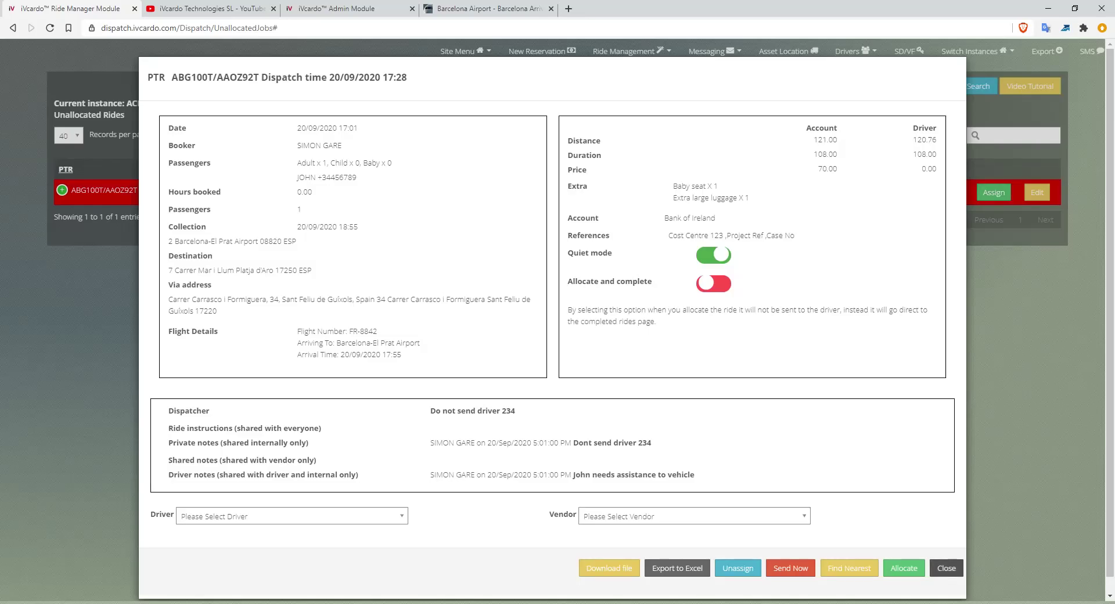
pyautogui.moveTo(407, 78); pyautogui.dragTo(383, 78)
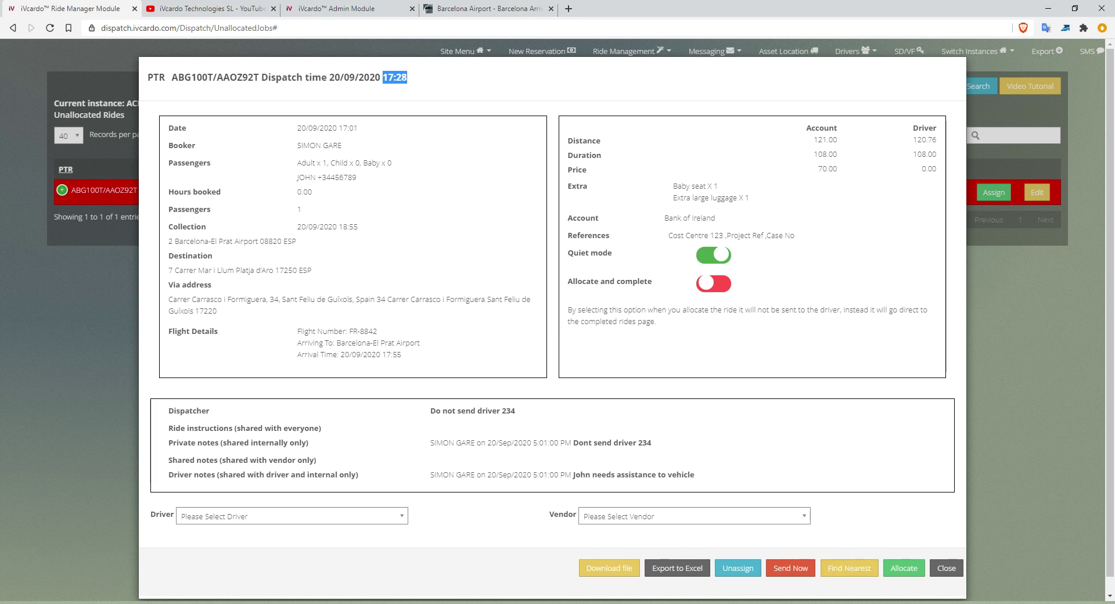
pyautogui.moveTo(573, 442); pyautogui.dragTo(651, 443)
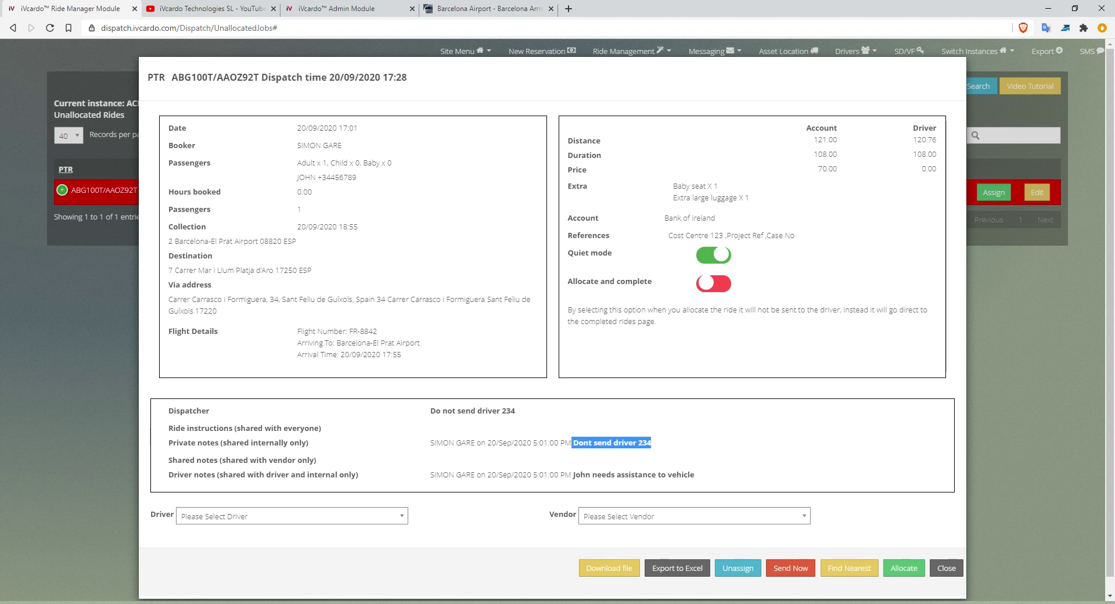
pyautogui.click(290, 515)
pyautogui.click(290, 516)
pyautogui.click(290, 516)
pyautogui.click(232, 570)
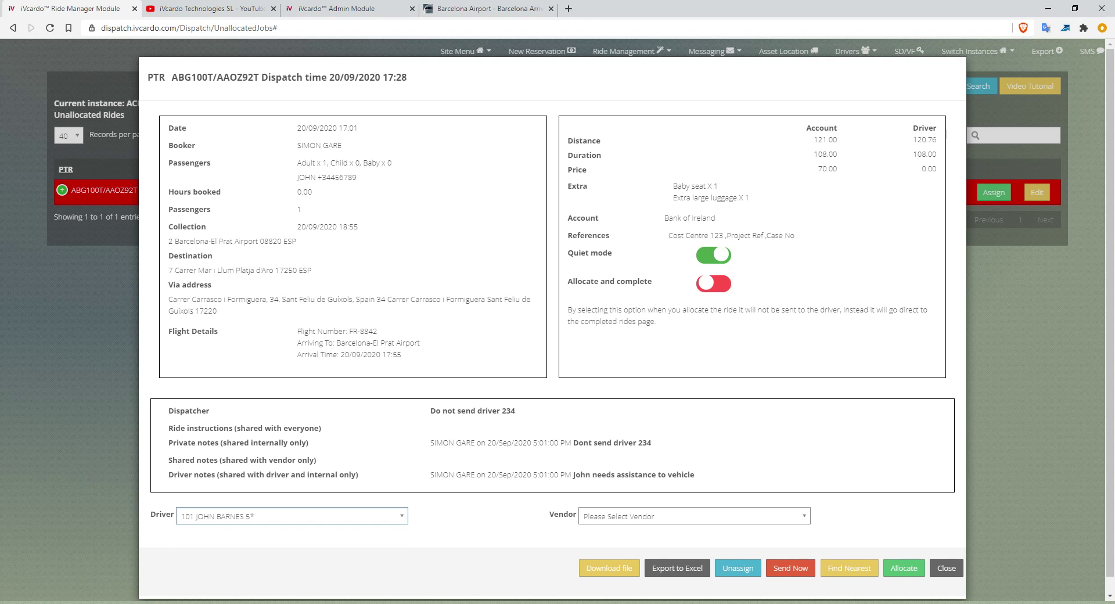
pyautogui.click(903, 568)
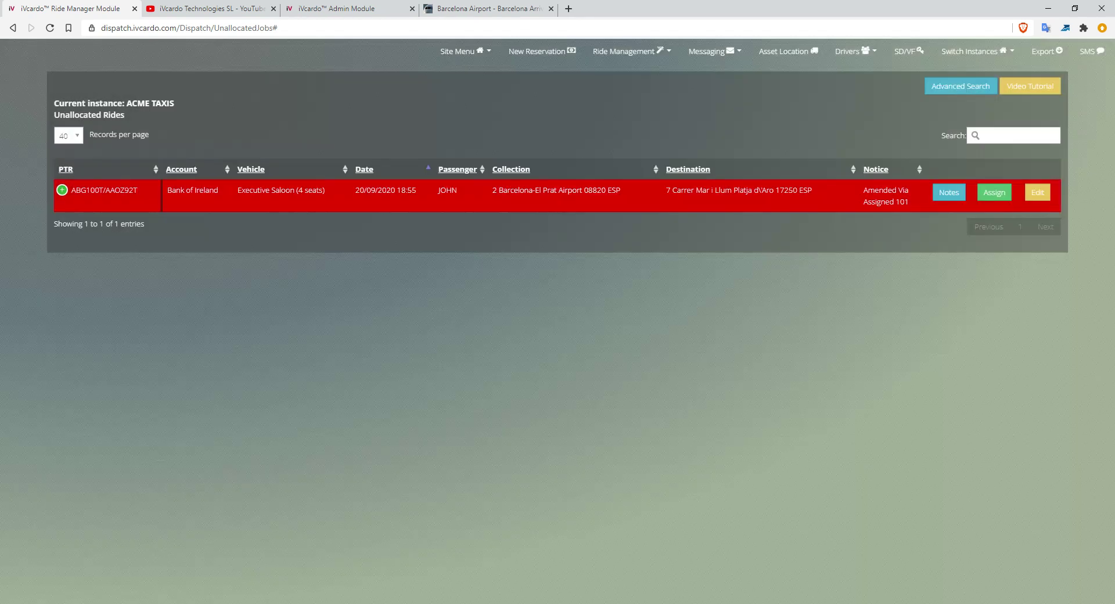
pyautogui.moveTo(864, 201); pyautogui.dragTo(885, 201)
pyautogui.moveTo(904, 201); pyautogui.dragTo(908, 201)
pyautogui.click(905, 51)
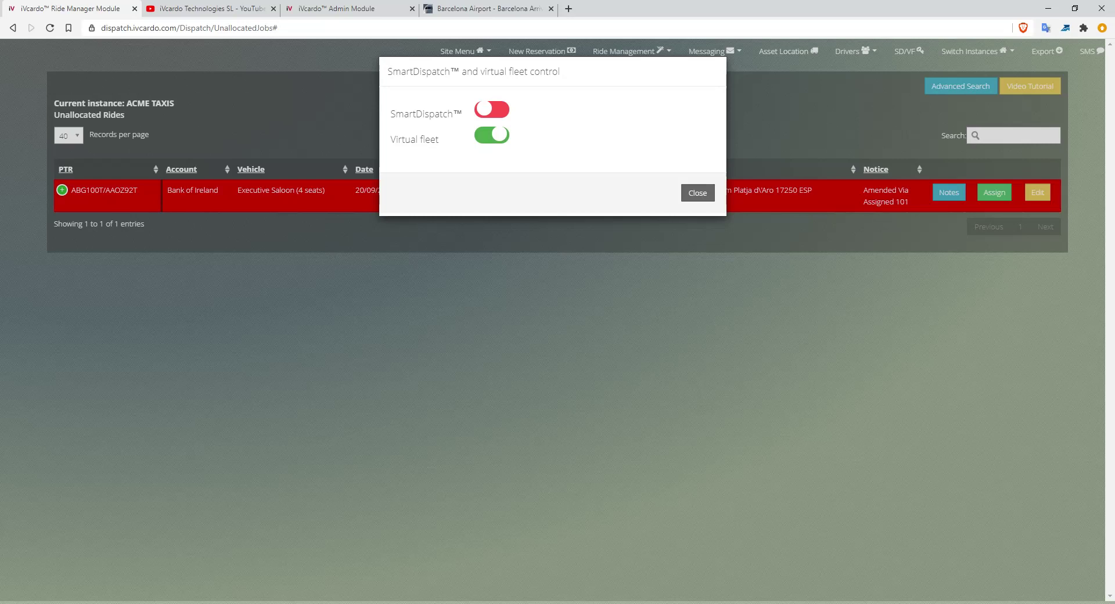
pyautogui.click(697, 193)
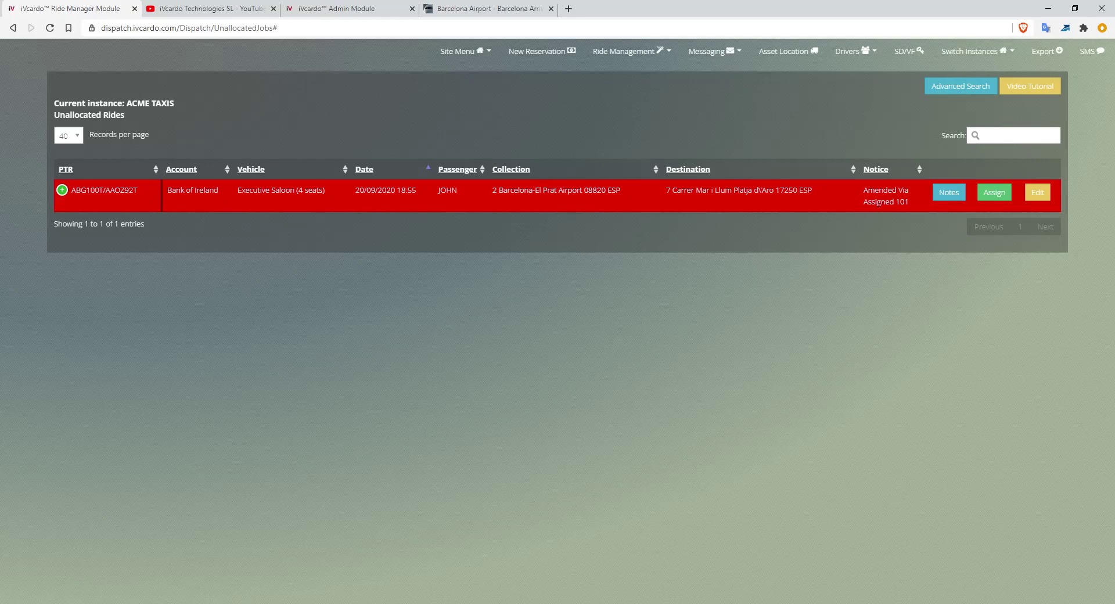
pyautogui.moveTo(864, 202); pyautogui.dragTo(908, 201)
pyautogui.click(627, 51)
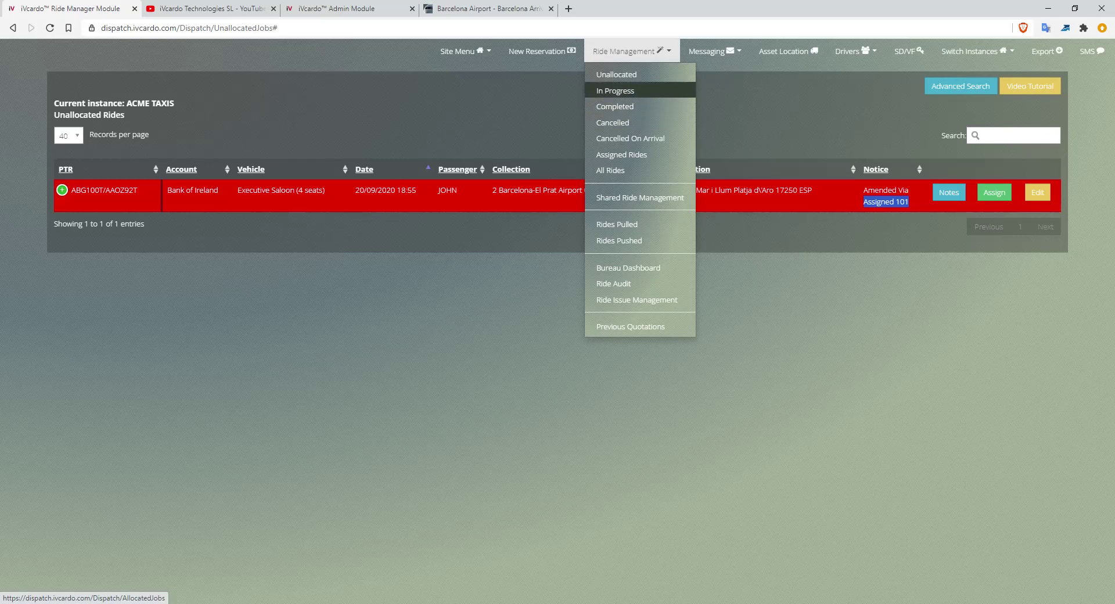
pyautogui.click(540, 107)
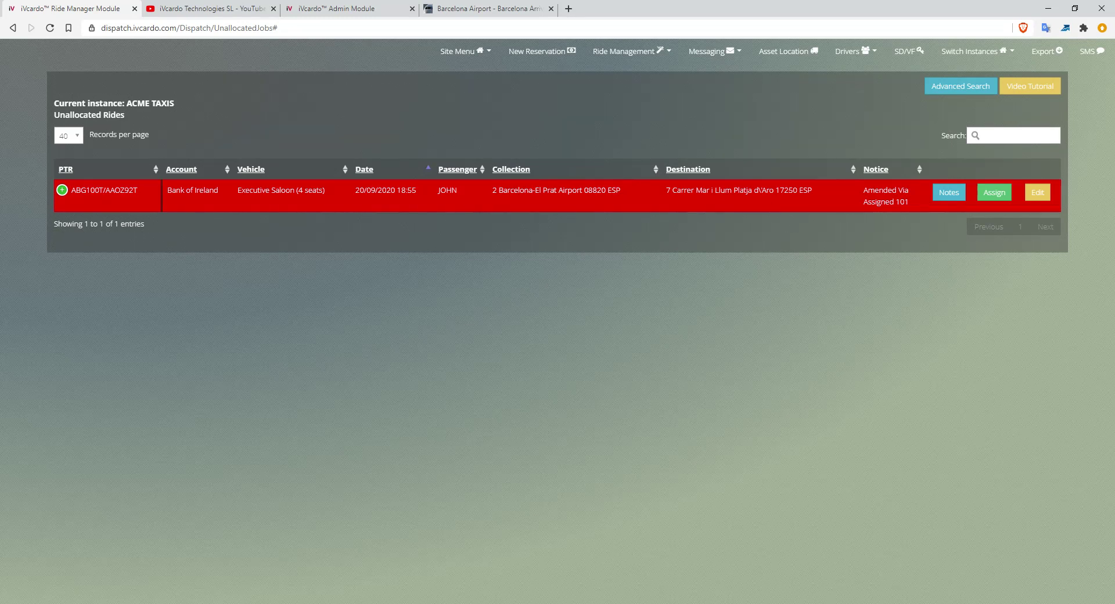
pyautogui.tripleClick(192, 189)
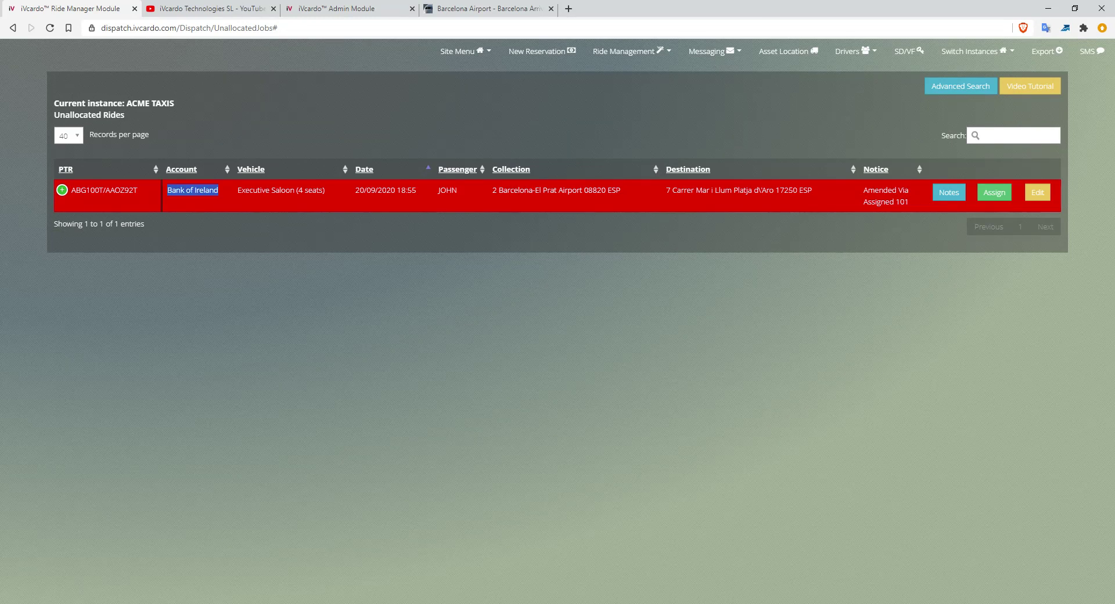